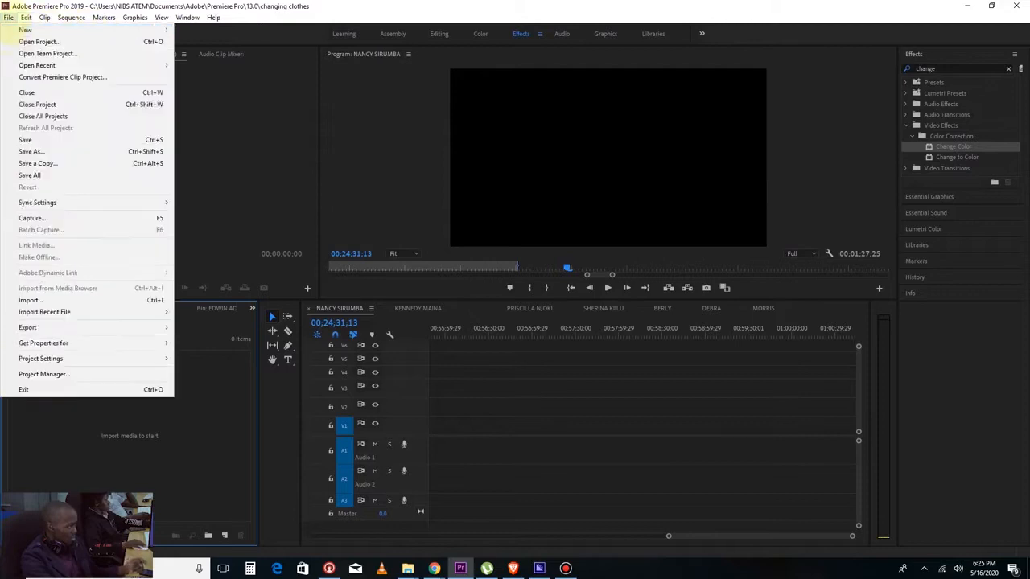
Create a new sequence named changing with the HDV 1080p25 preset.
{"action": "mouse_move", "coordinate": [24, 30]}
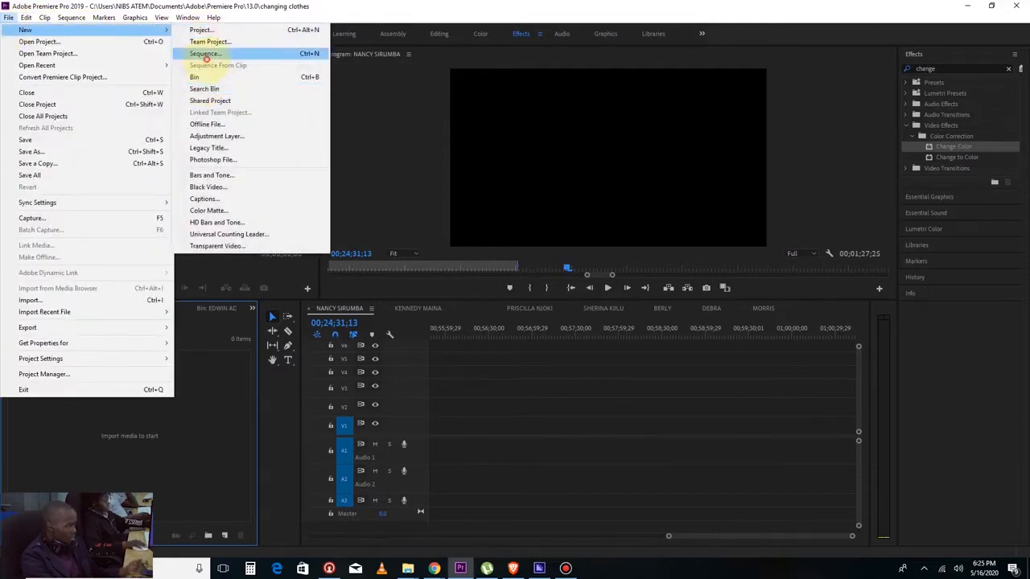
{"action": "left_click", "coordinate": [211, 61]}
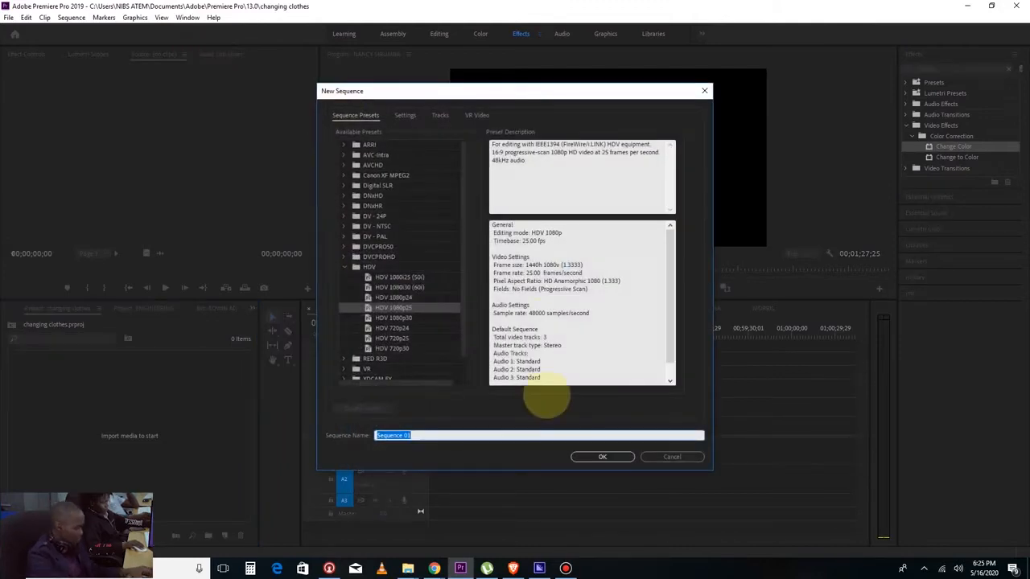
{"action": "type", "text": "change"}
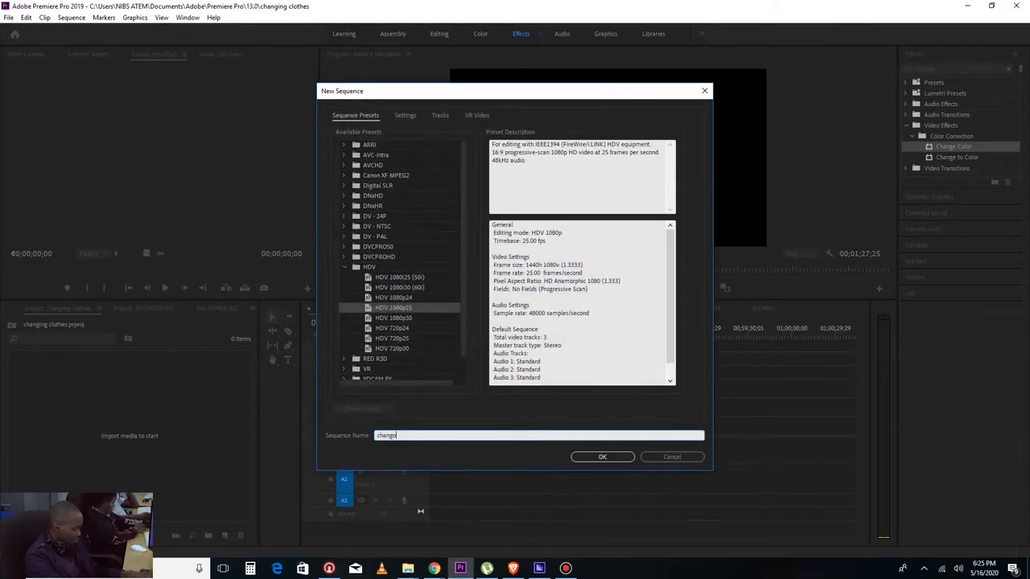
{"action": "key", "text": "Return"}
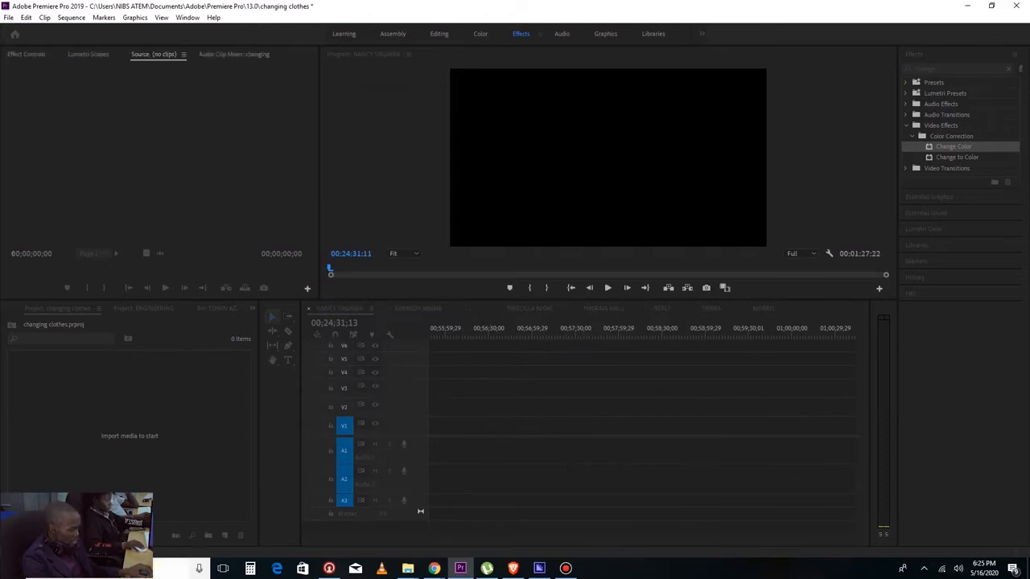
Import the changing clothes video from its folder and place it at the start of V1, changing the sequence settings to match the clip.
{"action": "left_click", "coordinate": [408, 568]}
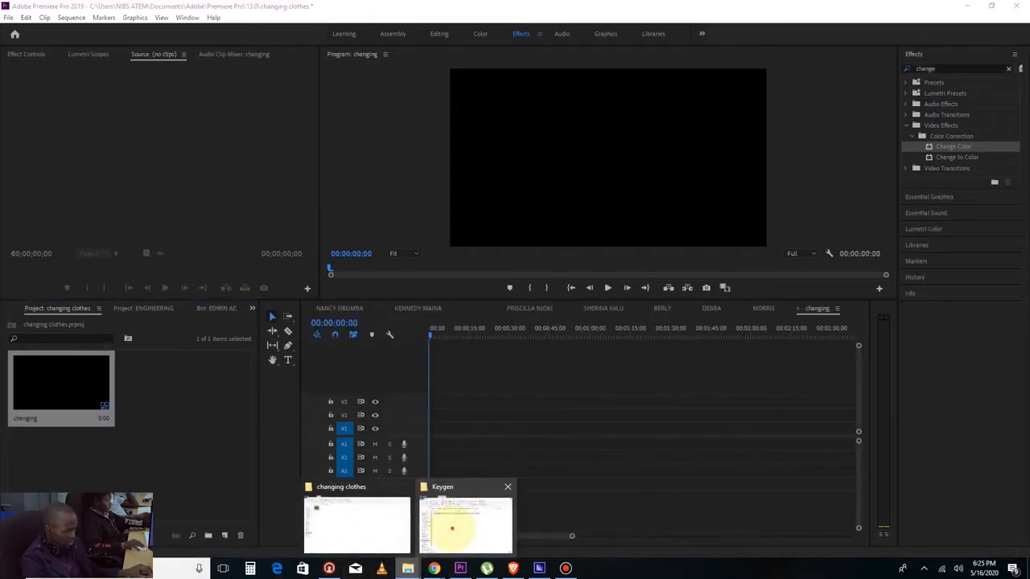
{"action": "left_click", "coordinate": [356, 523]}
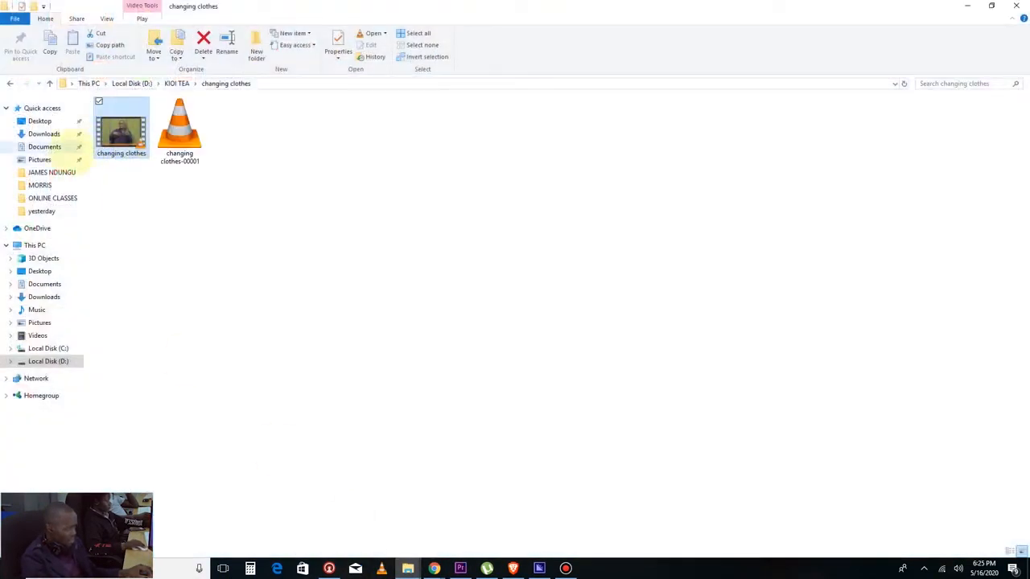
{"action": "left_click_drag", "start_coordinate": [119, 144], "coordinate": [201, 492]}
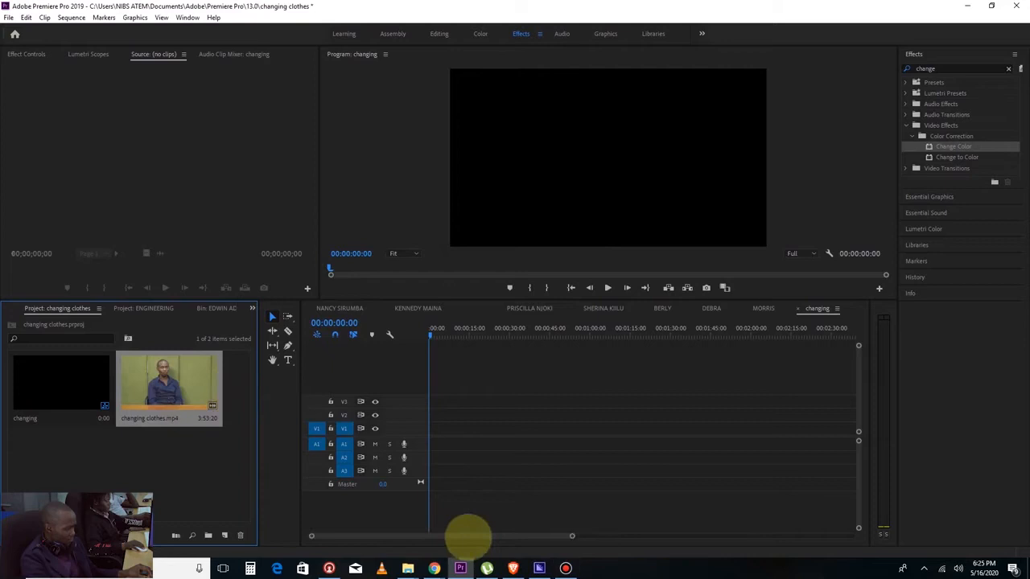
{"action": "left_click_drag", "start_coordinate": [192, 394], "coordinate": [426, 438]}
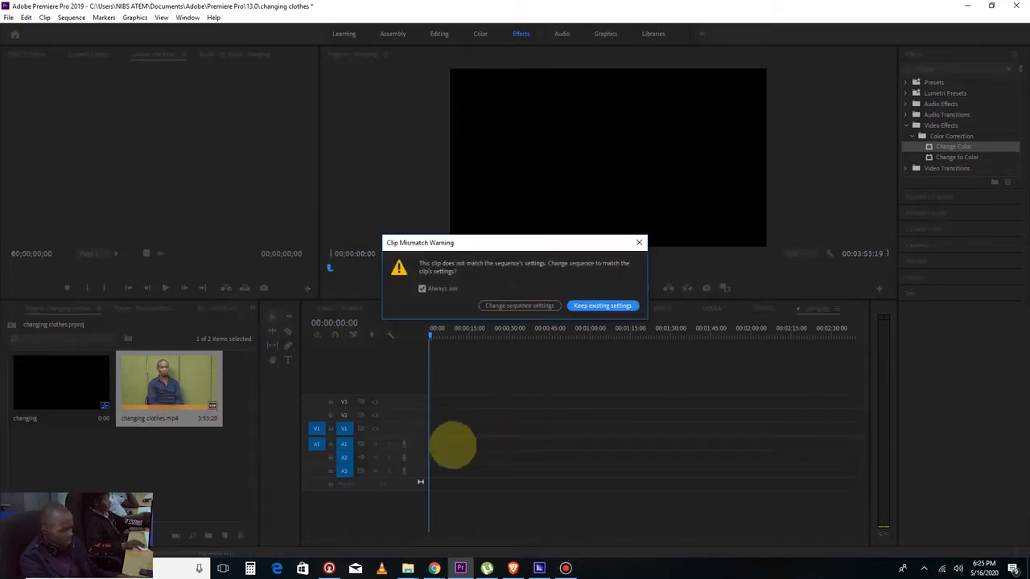
{"action": "left_click", "coordinate": [518, 306]}
Find the speaker's hand gesture before the first outfit change and split the blue-shirt clip there, at about 00;00;13;20.
{"action": "key", "text": "space"}
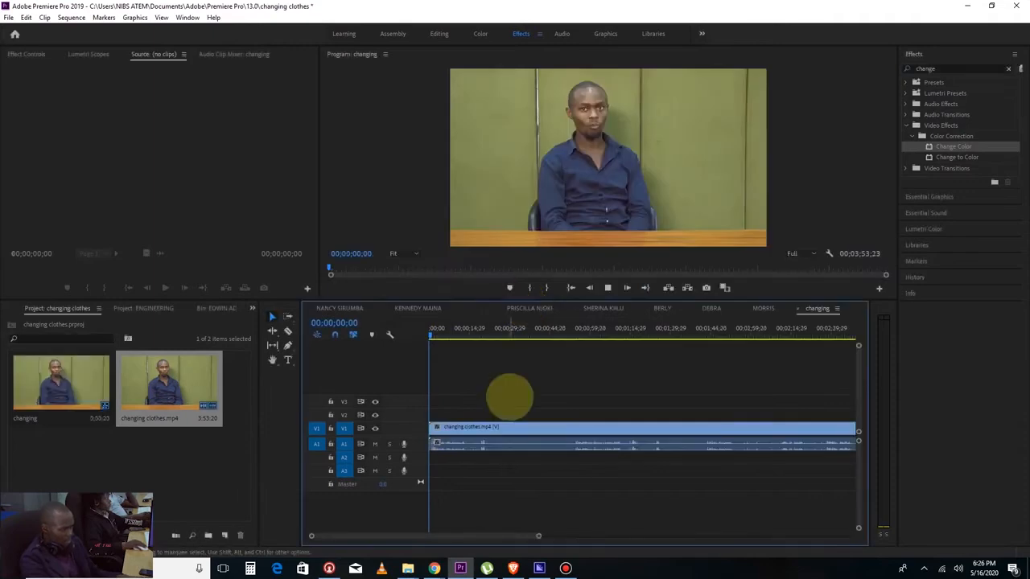
{"action": "left_click_drag", "start_coordinate": [538, 534], "coordinate": [611, 535]}
{"action": "left_click", "coordinate": [489, 335]}
{"action": "left_click_drag", "start_coordinate": [488, 335], "coordinate": [448, 338]}
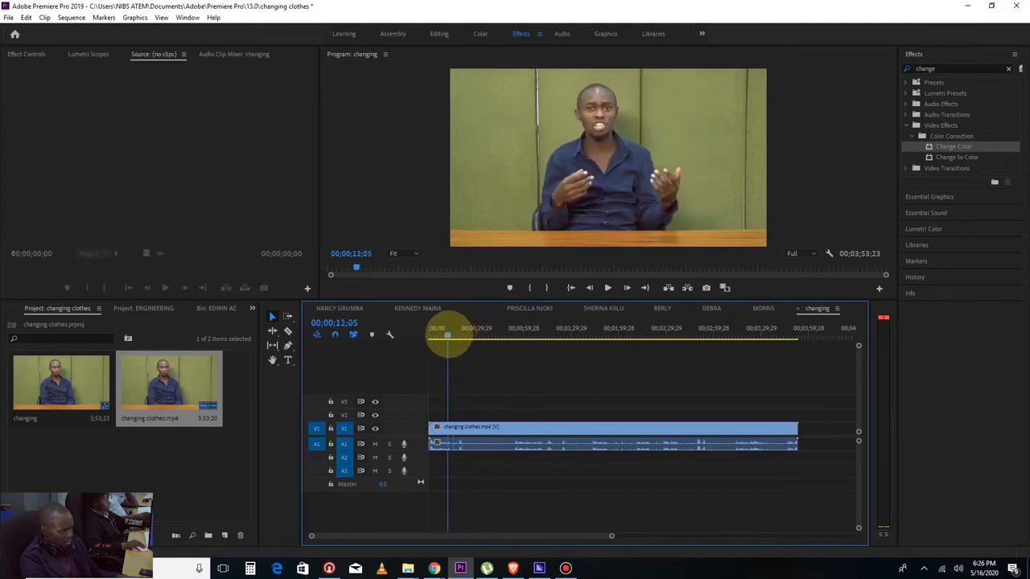
{"action": "key", "text": "space"}
{"action": "left_click_drag", "start_coordinate": [612, 535], "coordinate": [544, 535]}
{"action": "key", "text": "space"}
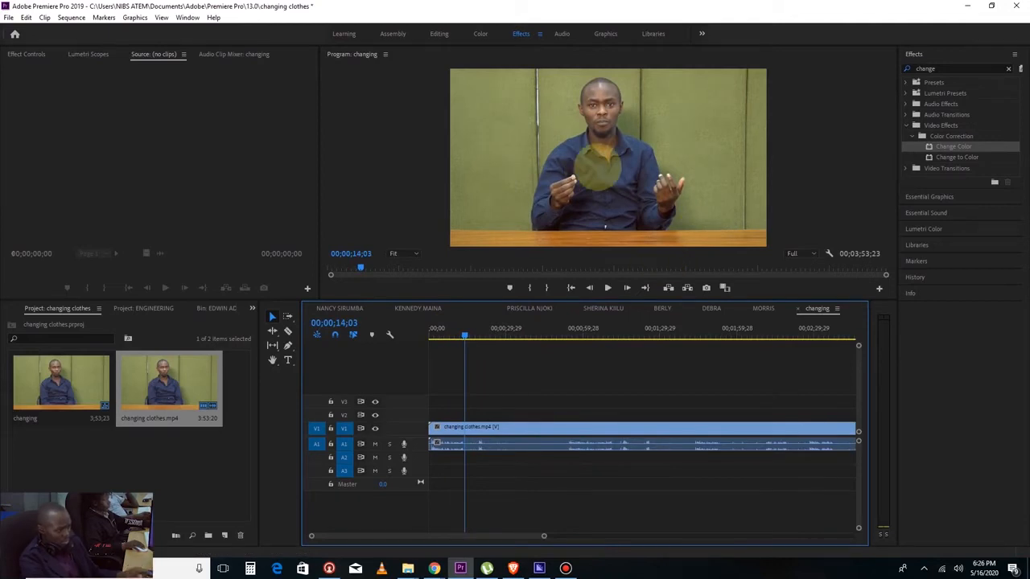
{"action": "left_click_drag", "start_coordinate": [544, 535], "coordinate": [478, 536]}
{"action": "key", "text": "space"}
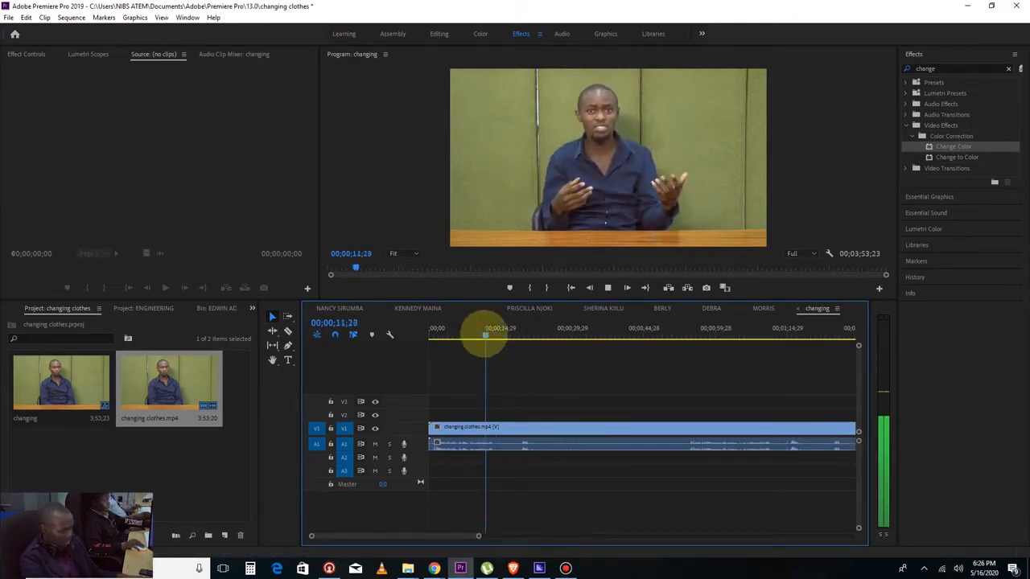
{"action": "key", "text": "space"}
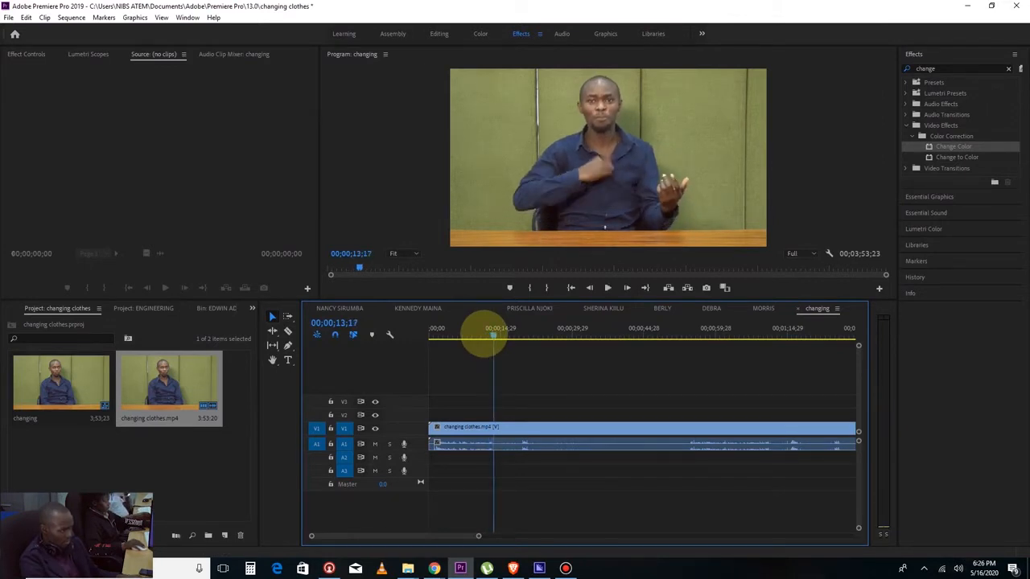
{"action": "key", "text": "c"}
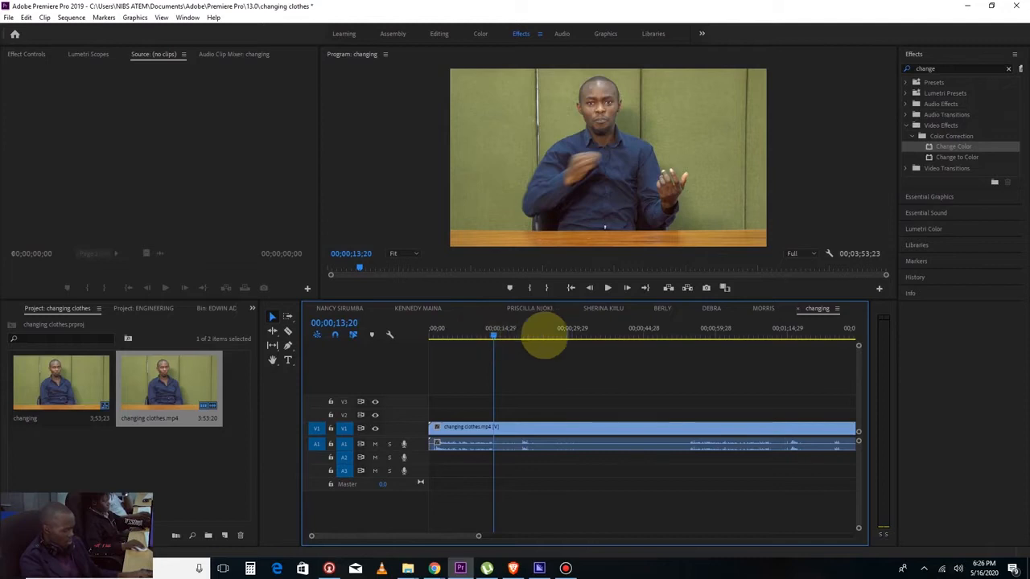
{"action": "left_click", "coordinate": [494, 427]}
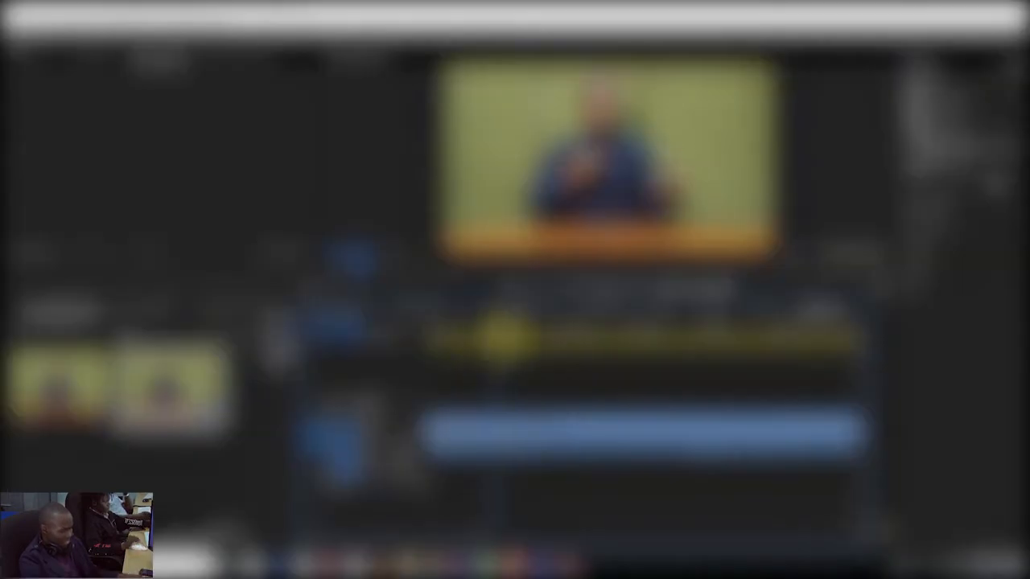
Split the second clip at about 00;00;54;03, where the speaker in the white shirt starts gesturing.
{"action": "left_click_drag", "start_coordinate": [502, 337], "coordinate": [637, 338]}
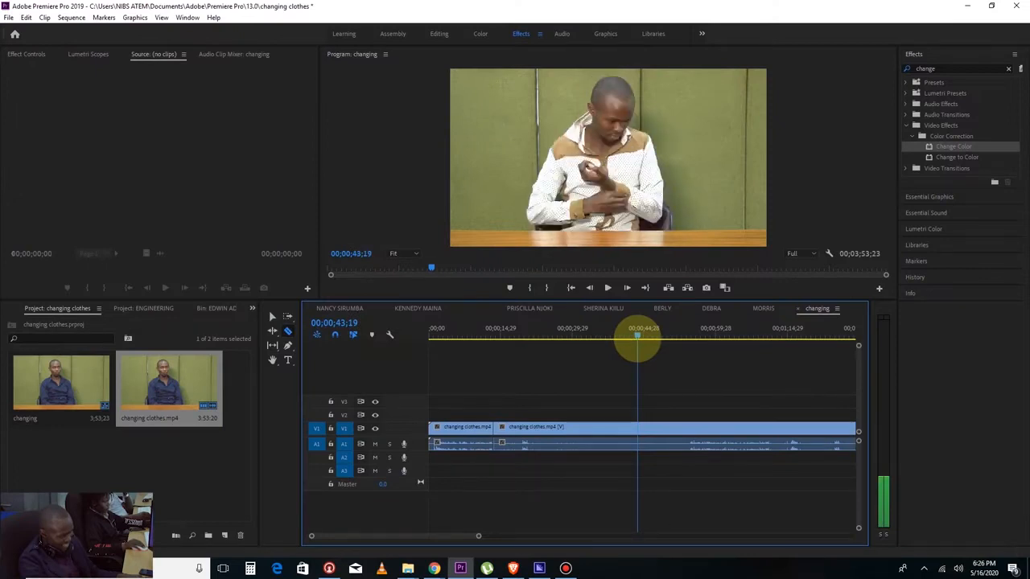
{"action": "key", "text": "space"}
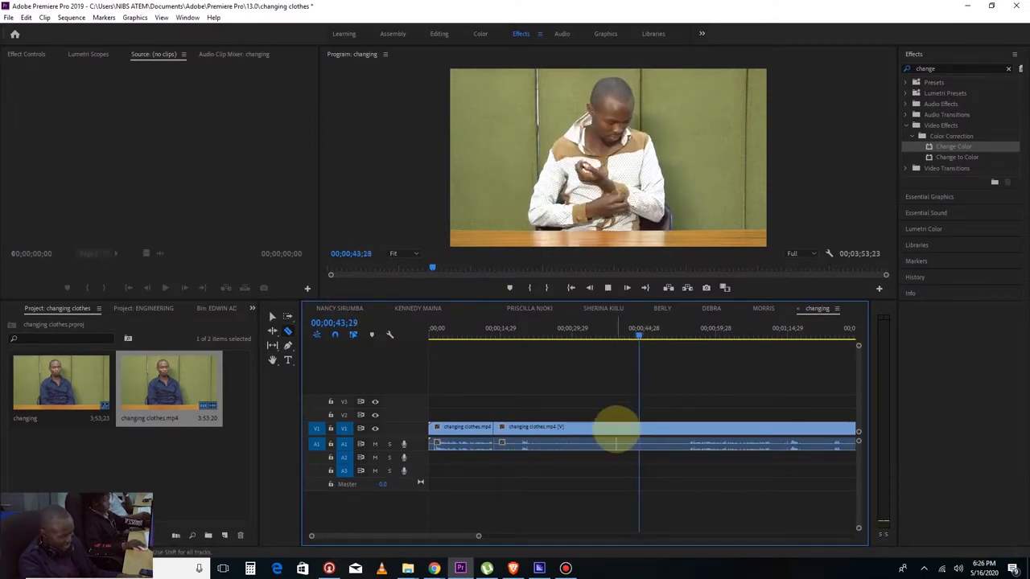
{"action": "left_click_drag", "start_coordinate": [477, 535], "coordinate": [531, 536]}
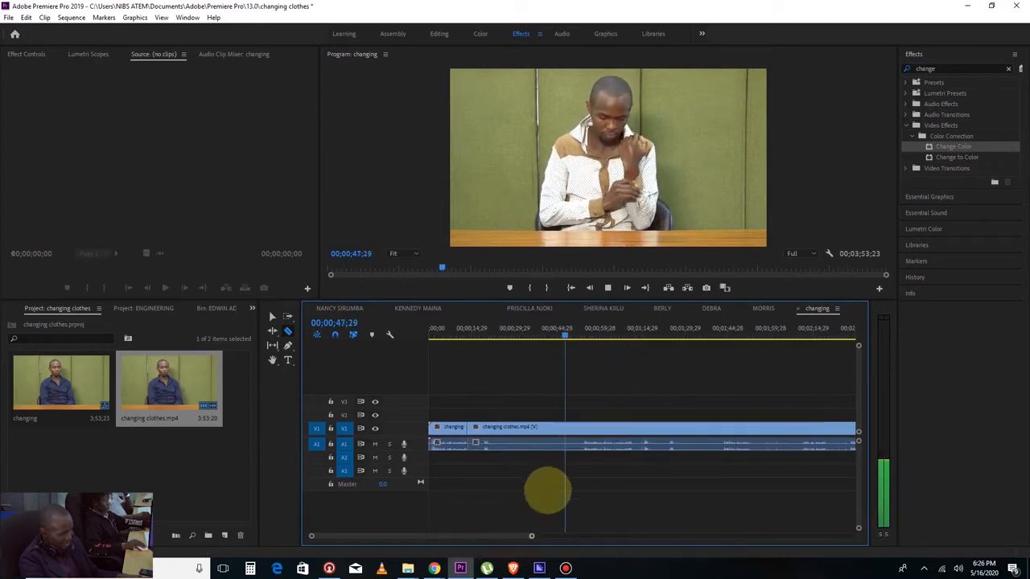
{"action": "left_click", "coordinate": [586, 336]}
{"action": "left_click_drag", "start_coordinate": [579, 338], "coordinate": [570, 336]}
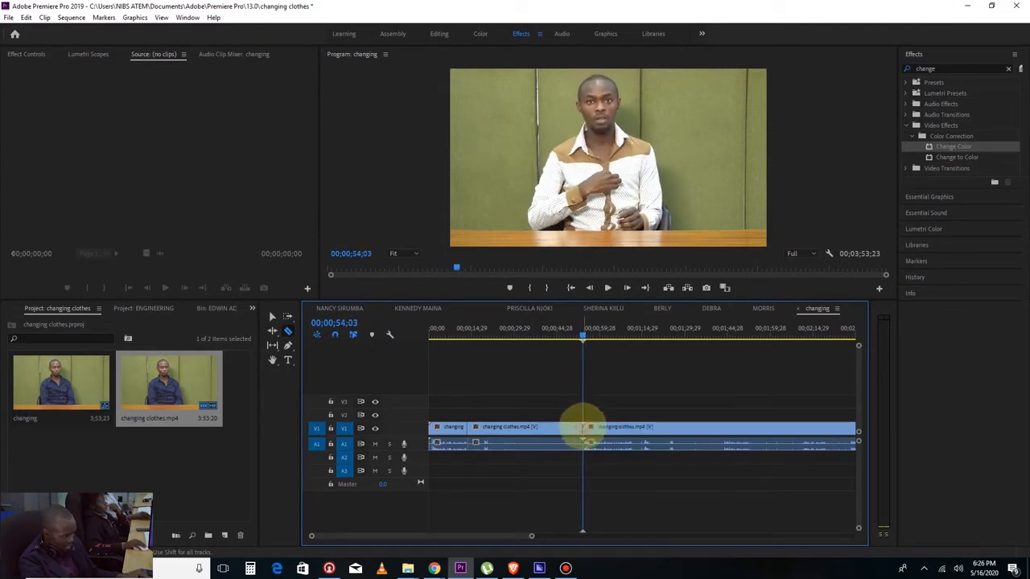
Delete the middle segment containing the clothes change and ripple delete the remaining gap.
{"action": "key", "text": "v"}
{"action": "left_click", "coordinate": [541, 436]}
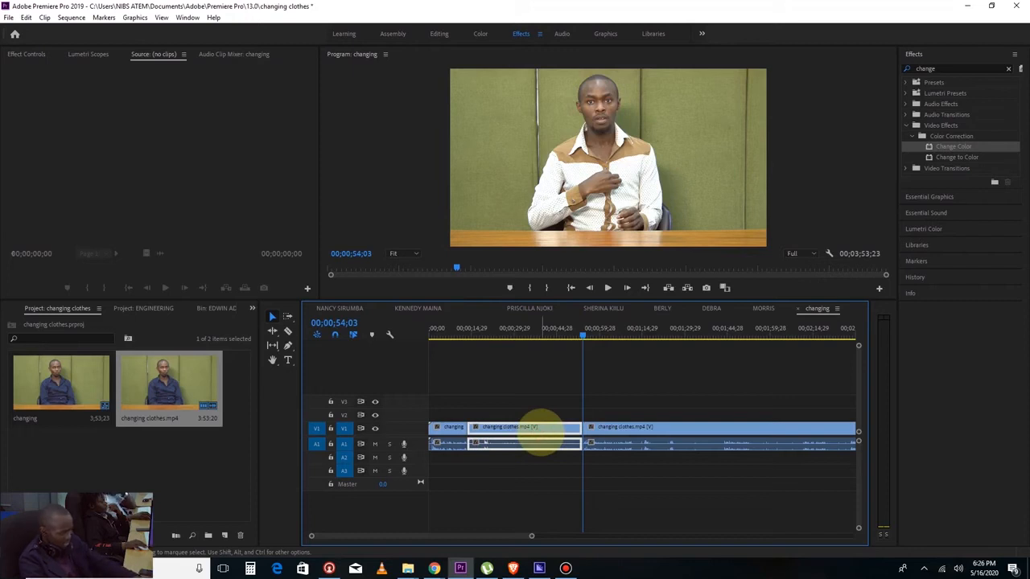
{"action": "key", "text": "Delete"}
{"action": "right_click", "coordinate": [500, 432]}
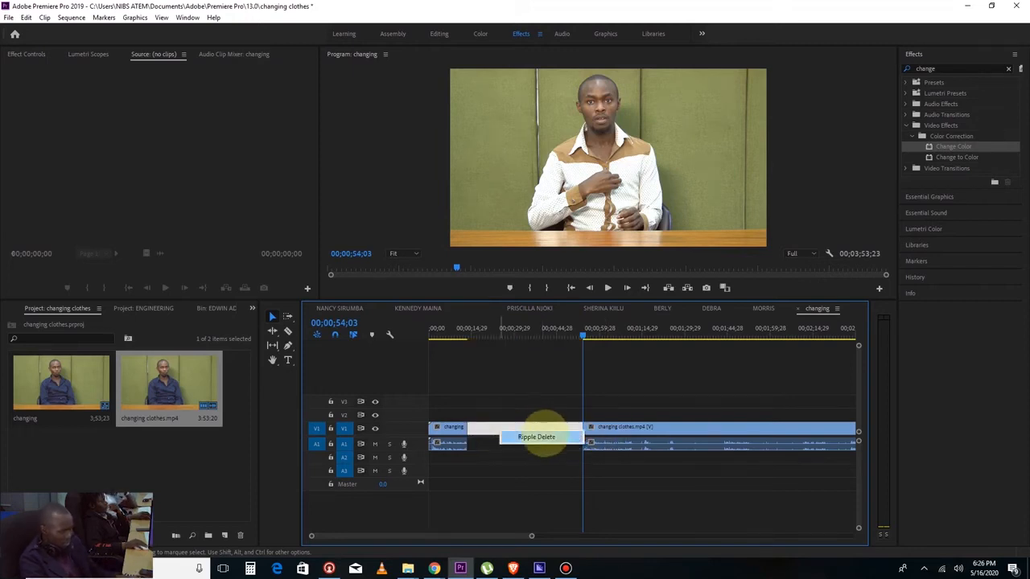
{"action": "left_click", "coordinate": [535, 437]}
Play across the cut, trim a few frames from the end of the blue-shirt clip, and ripple delete the gap.
{"action": "left_click", "coordinate": [459, 331]}
{"action": "key", "text": "space"}
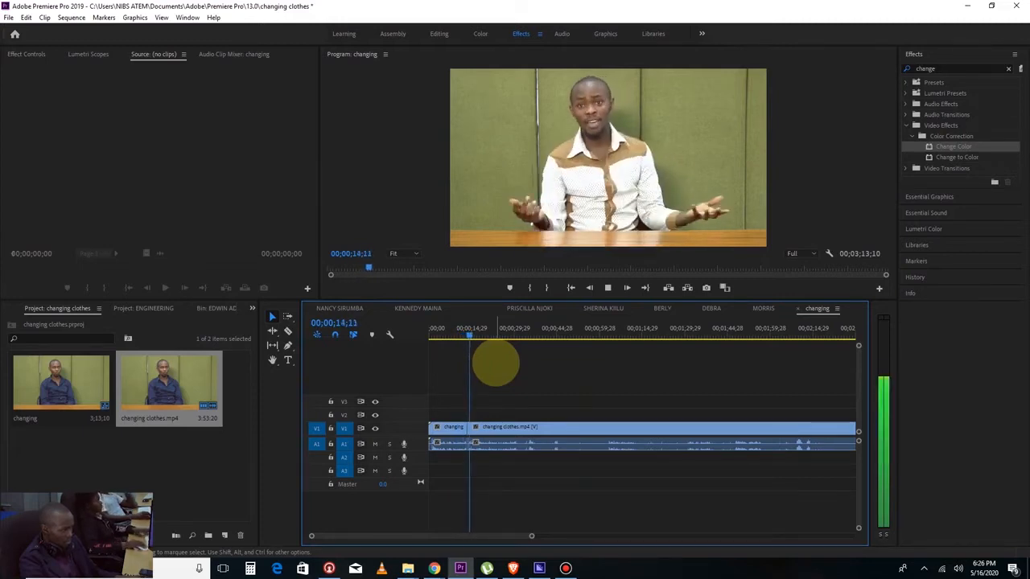
{"action": "key", "text": "space"}
{"action": "left_click_drag", "start_coordinate": [531, 536], "coordinate": [478, 534]}
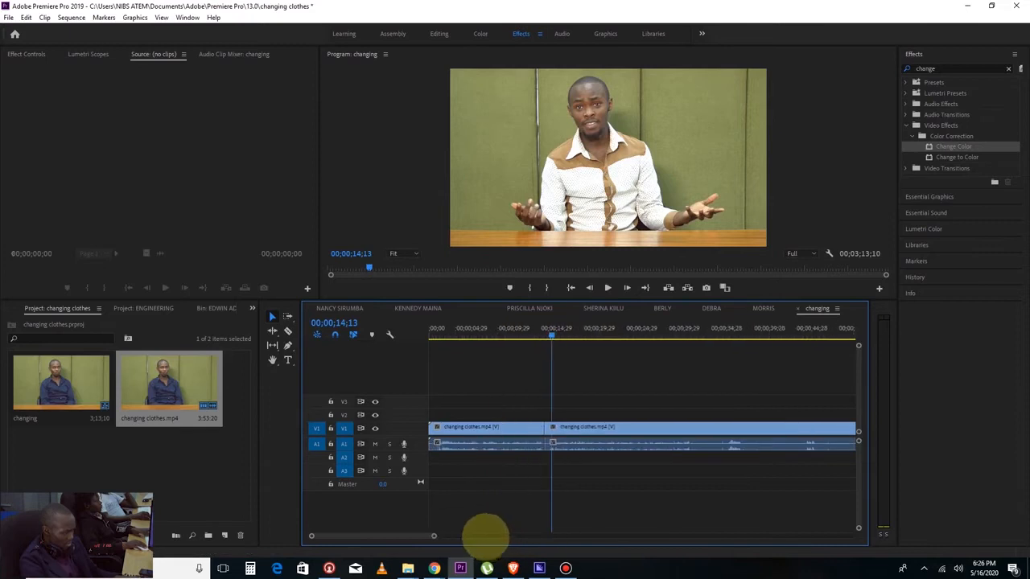
{"action": "left_click_drag", "start_coordinate": [543, 427], "coordinate": [538, 427]}
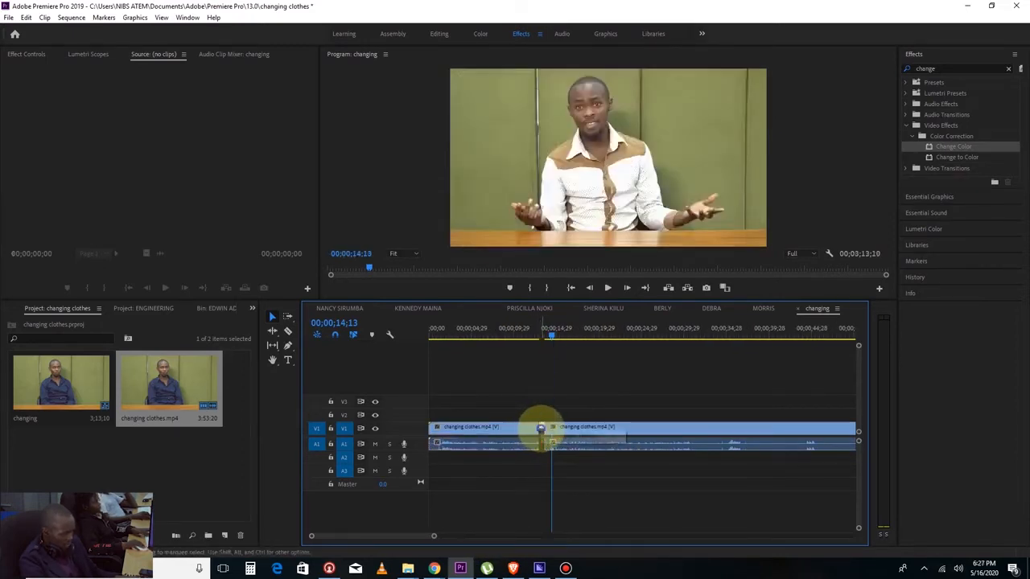
{"action": "right_click", "coordinate": [541, 429]}
{"action": "left_click", "coordinate": [555, 436]}
Replay the outfit cut and fine-tune the trim where the two clips meet near 00;00;13.
{"action": "left_click", "coordinate": [524, 331]}
{"action": "key", "text": "space"}
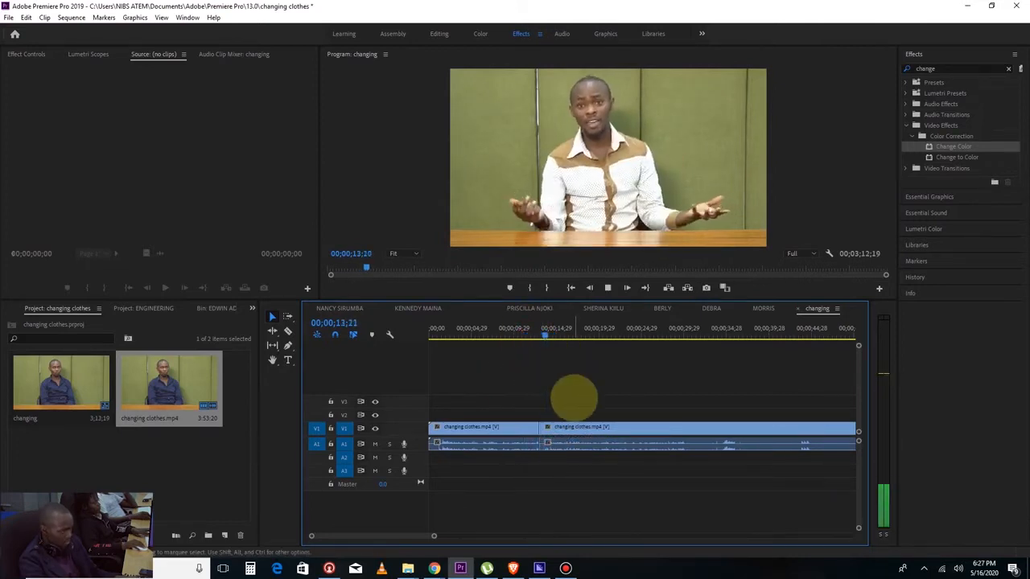
{"action": "key", "text": "space"}
{"action": "key", "text": "="}
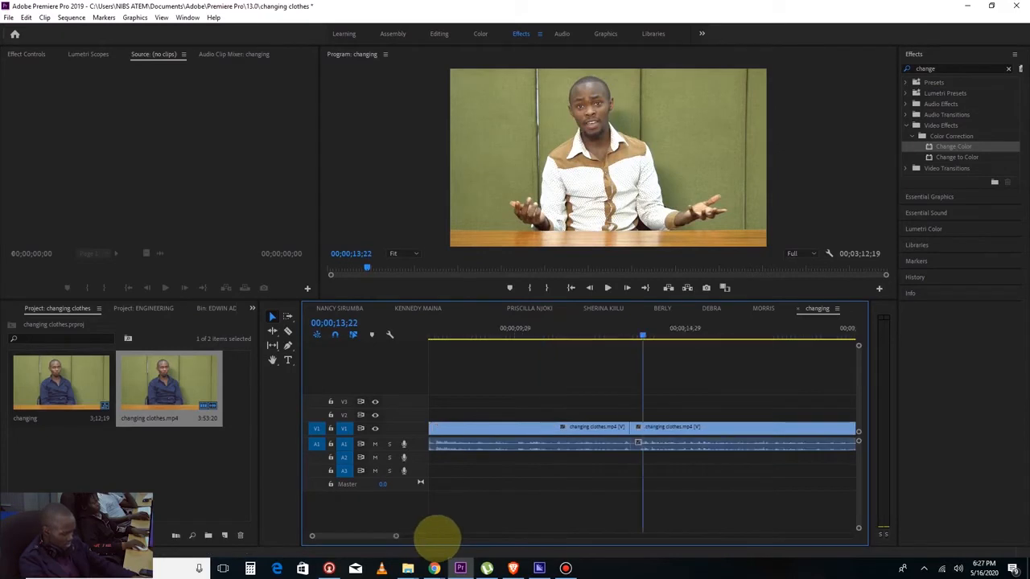
{"action": "mouse_move", "coordinate": [636, 432]}
{"action": "left_mouse_down"}
{"action": "mouse_move", "coordinate": [650, 431]}
{"action": "mouse_move", "coordinate": [621, 427]}
{"action": "left_mouse_up"}
Check the transition again and extend the start of the white-shirt clip by a few frames.
{"action": "left_click", "coordinate": [593, 338]}
{"action": "key", "text": "space"}
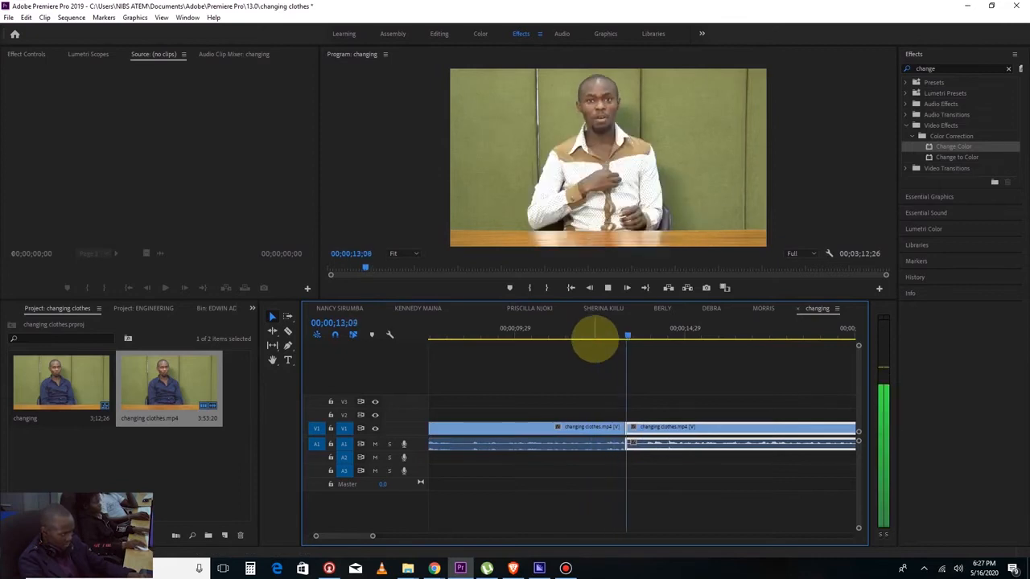
{"action": "key", "text": "space"}
{"action": "left_click_drag", "start_coordinate": [634, 434], "coordinate": [625, 426]}
Review the gesture match and trim the start of the white-shirt clip, keeping it against the blue-shirt clip.
{"action": "left_click", "coordinate": [609, 344]}
{"action": "left_click", "coordinate": [589, 334]}
{"action": "key", "text": "space"}
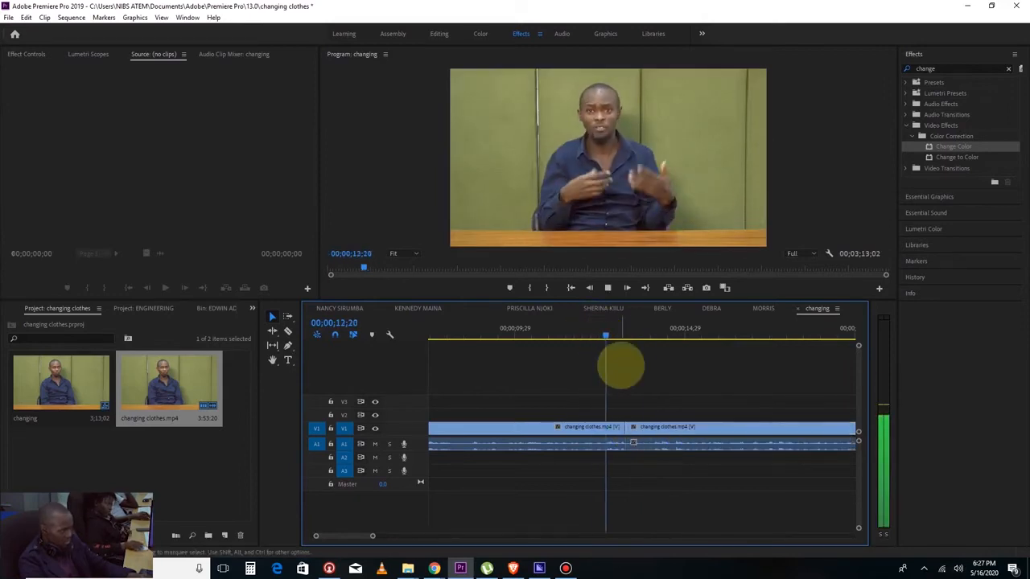
{"action": "key", "text": "space"}
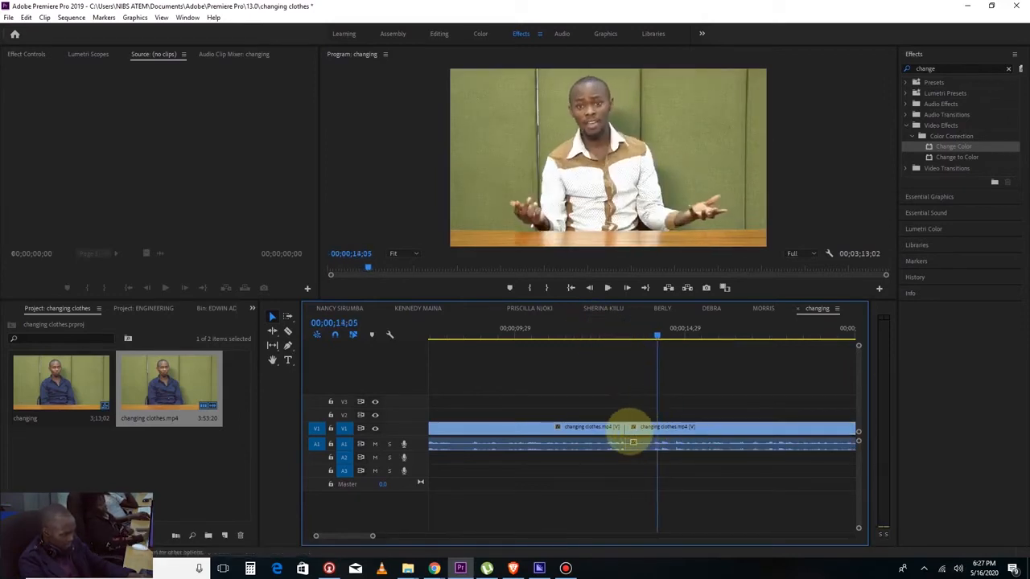
{"action": "left_click_drag", "start_coordinate": [632, 441], "coordinate": [660, 430]}
Play back the transition from the blue shirt to the white shirt to check the continuity of the gesture.
{"action": "left_click", "coordinate": [602, 325]}
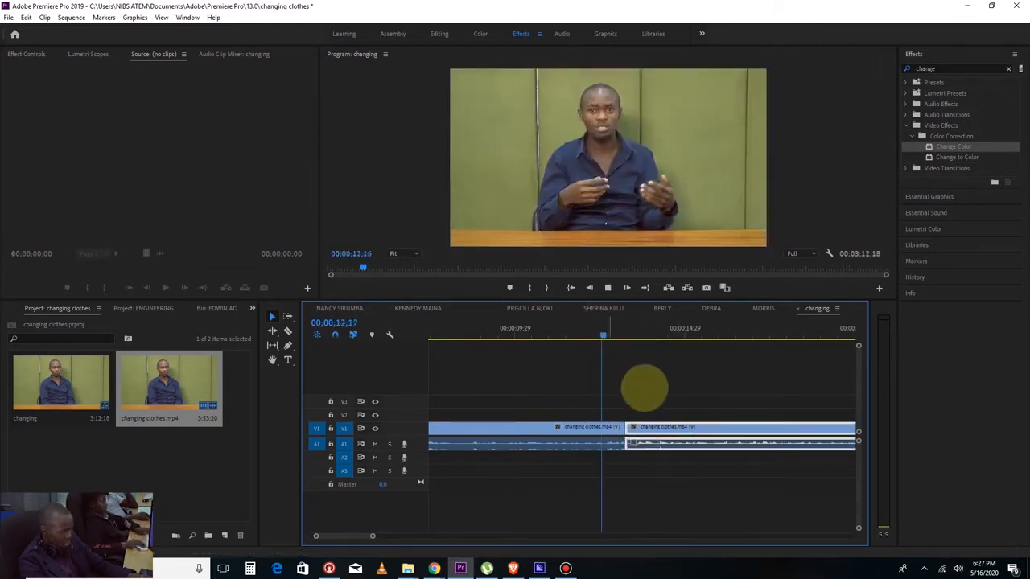
{"action": "key", "text": "space"}
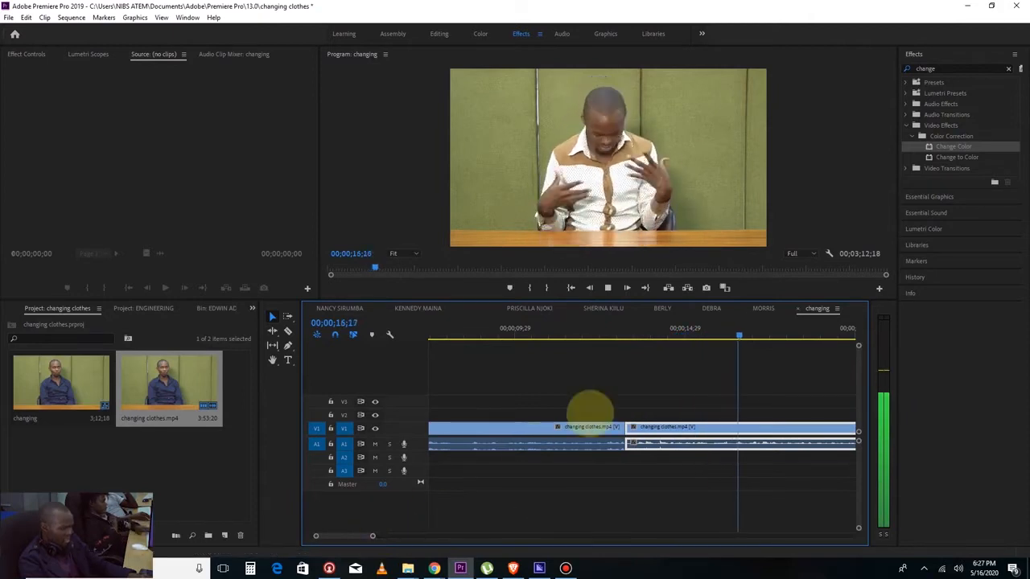
{"action": "key", "text": "space"}
{"action": "left_click_drag", "start_coordinate": [580, 338], "coordinate": [593, 338]}
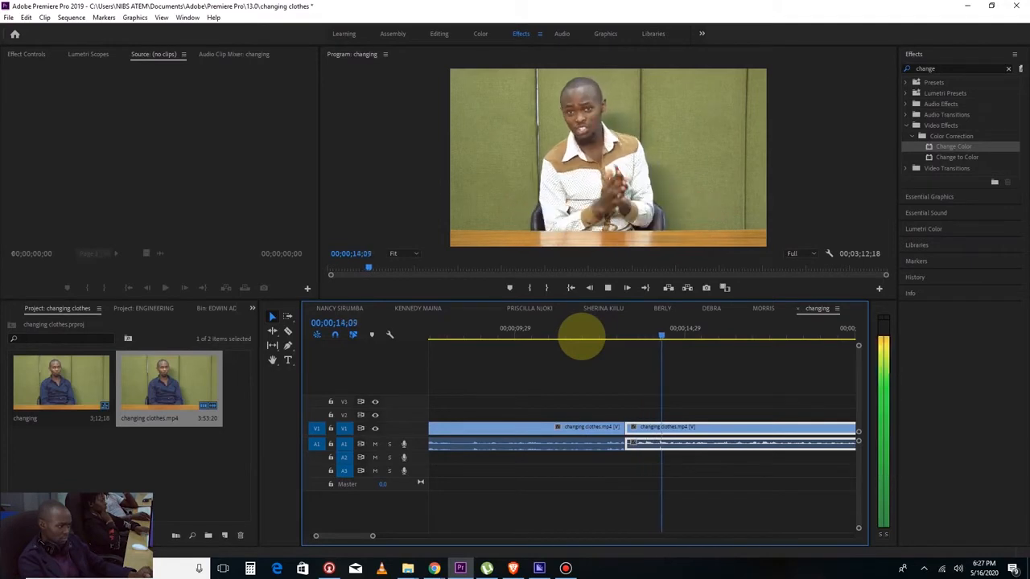
{"action": "key", "text": "space"}
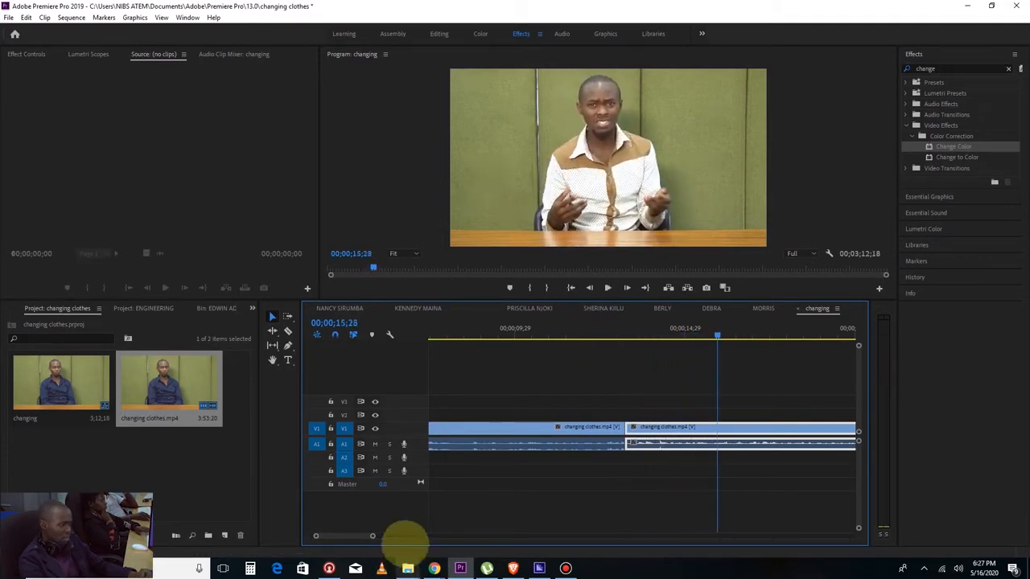
Find the moment the speaker in the navy shirt lowers his head and cut the clip there at 00;01;11;29.
{"action": "left_click_drag", "start_coordinate": [372, 534], "coordinate": [546, 536]}
{"action": "left_click", "coordinate": [726, 329]}
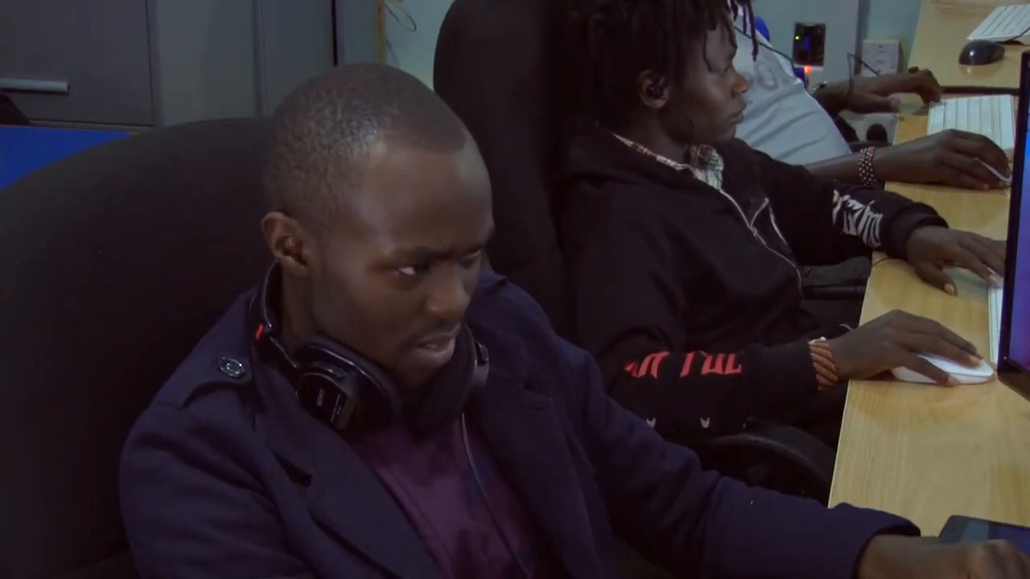
{"action": "left_click_drag", "start_coordinate": [506, 349], "coordinate": [454, 357]}
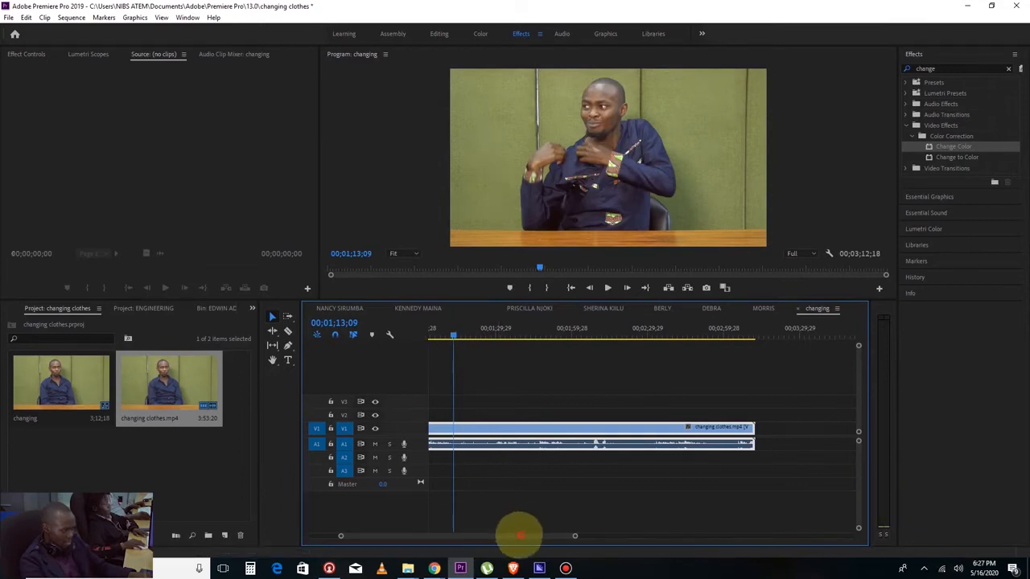
{"action": "left_click_drag", "start_coordinate": [520, 533], "coordinate": [501, 533]}
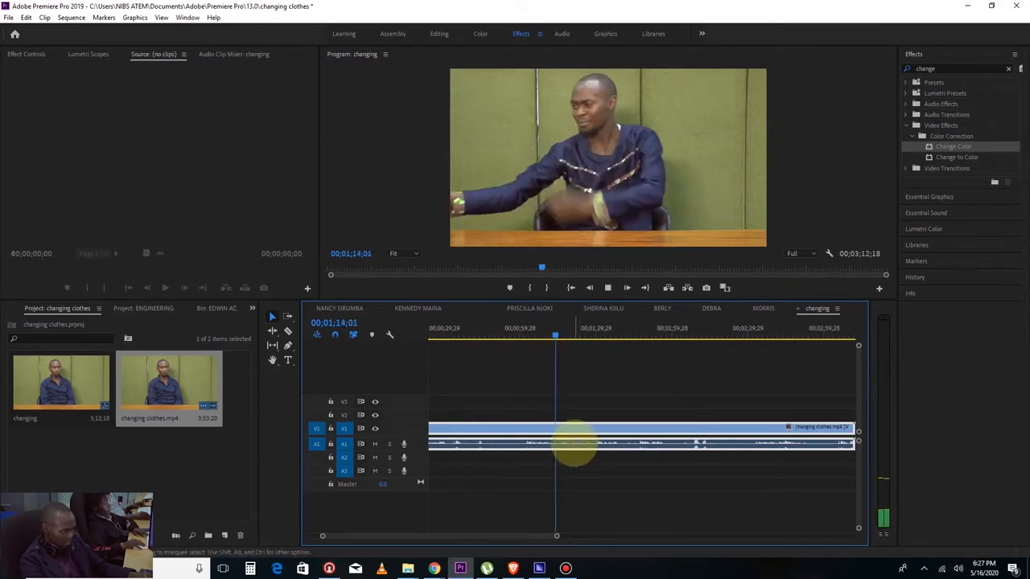
{"action": "key", "text": "space"}
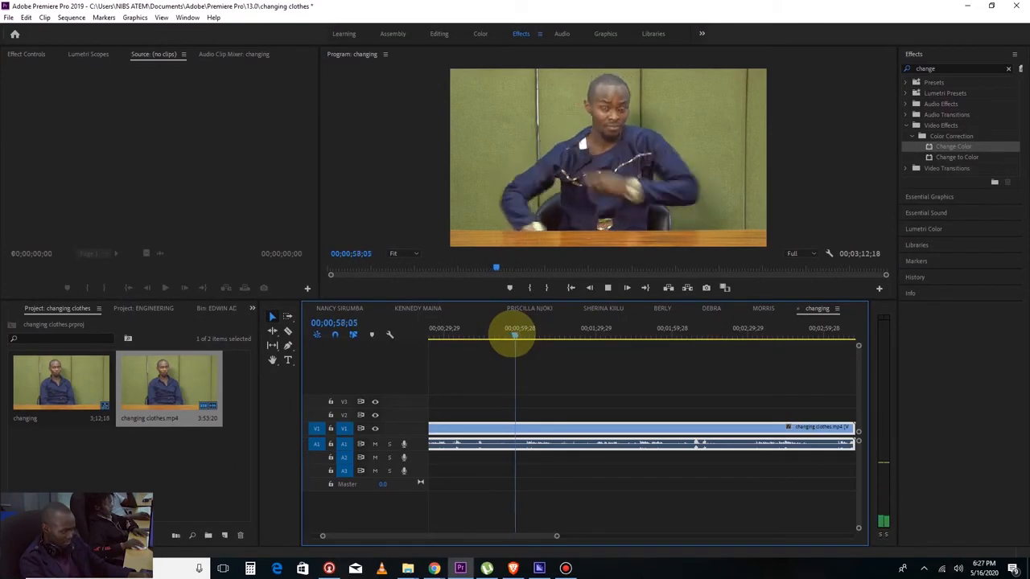
{"action": "left_click", "coordinate": [536, 336]}
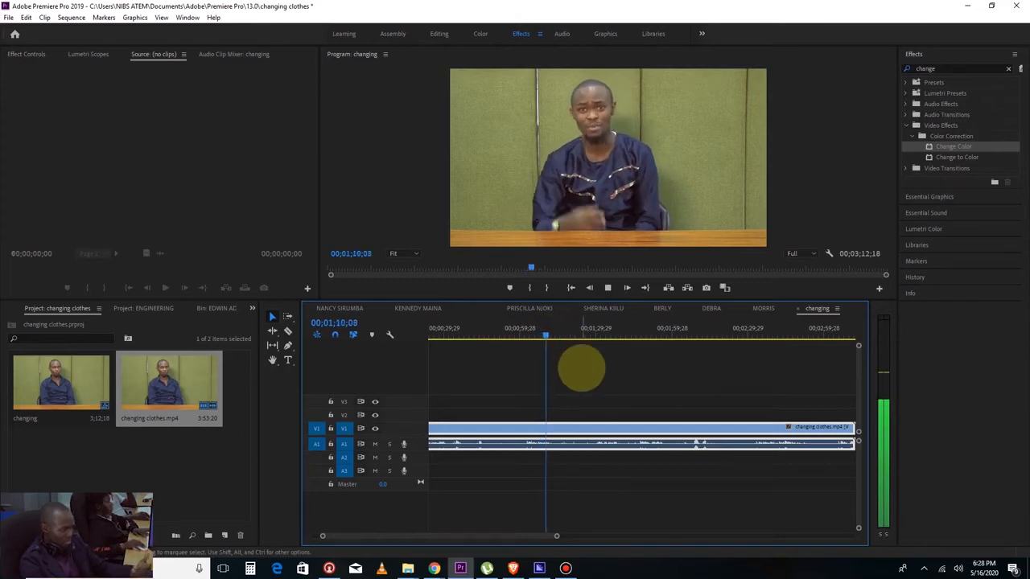
{"action": "key", "text": "space"}
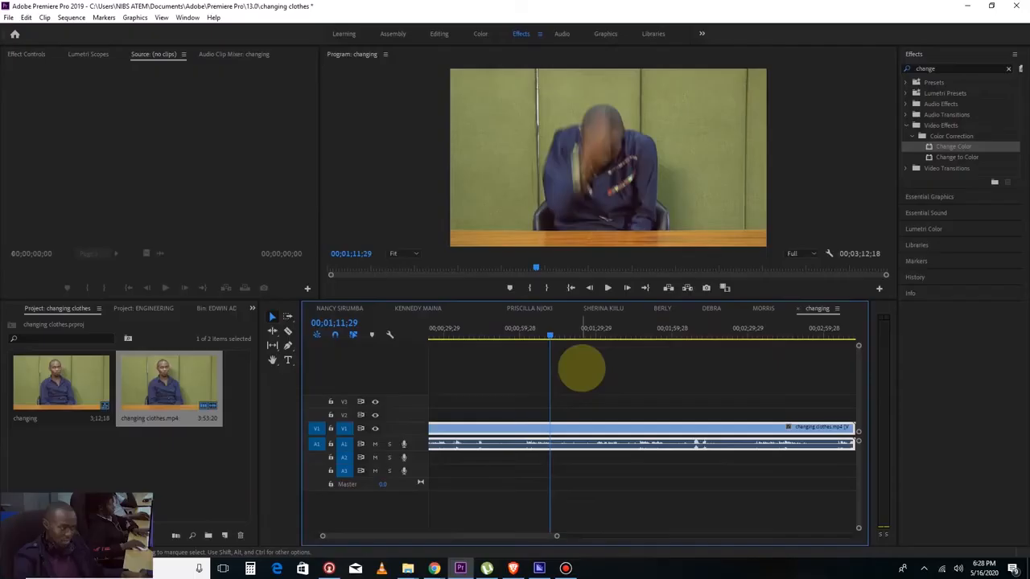
{"action": "key", "text": "c"}
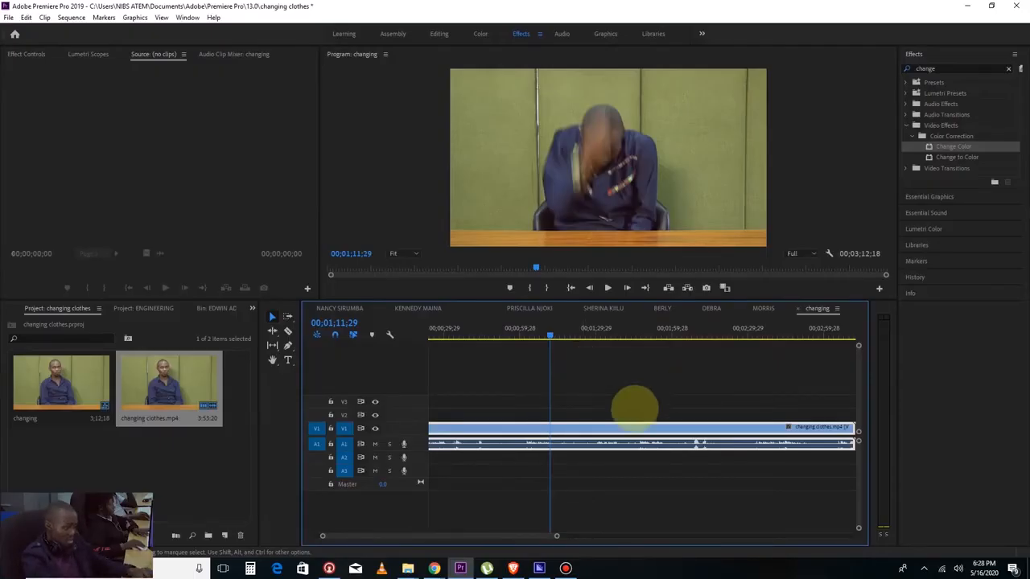
{"action": "left_click", "coordinate": [549, 424]}
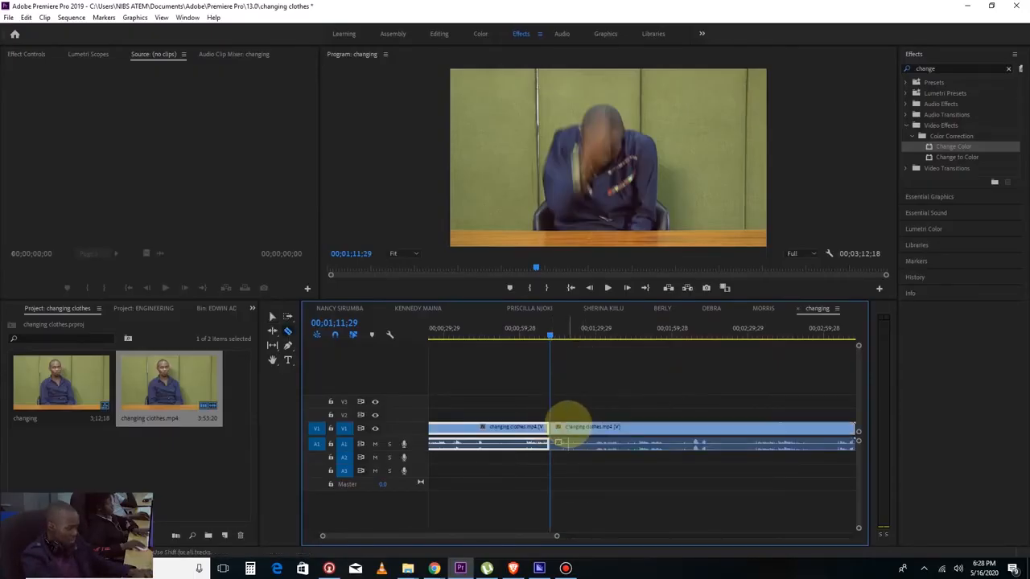
Cut the clip at 00;01;28;19 in the grey hoodie footage and remove the section between the two cuts, closing the gap.
{"action": "key", "text": "space"}
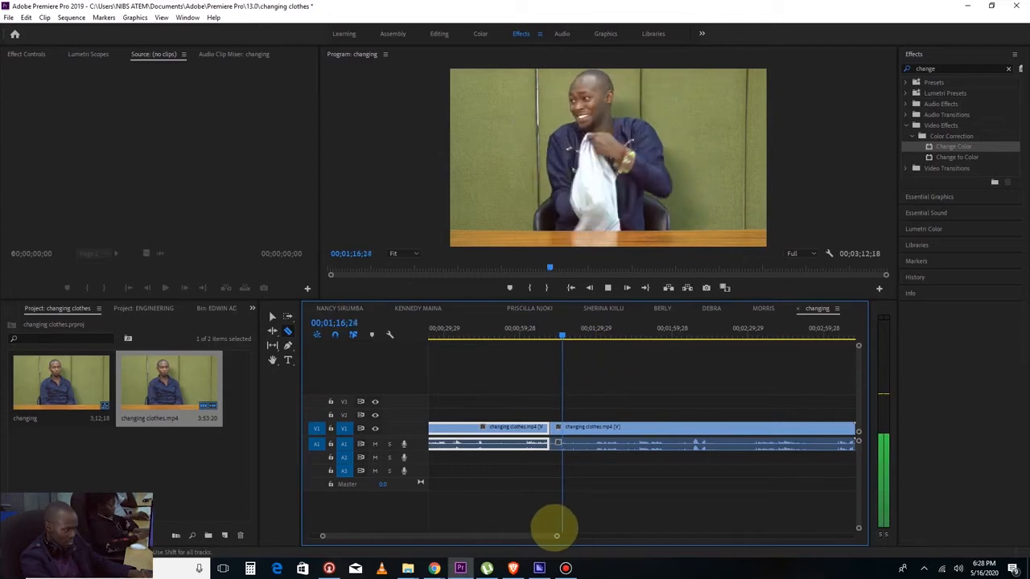
{"action": "left_click_drag", "start_coordinate": [618, 339], "coordinate": [591, 338]}
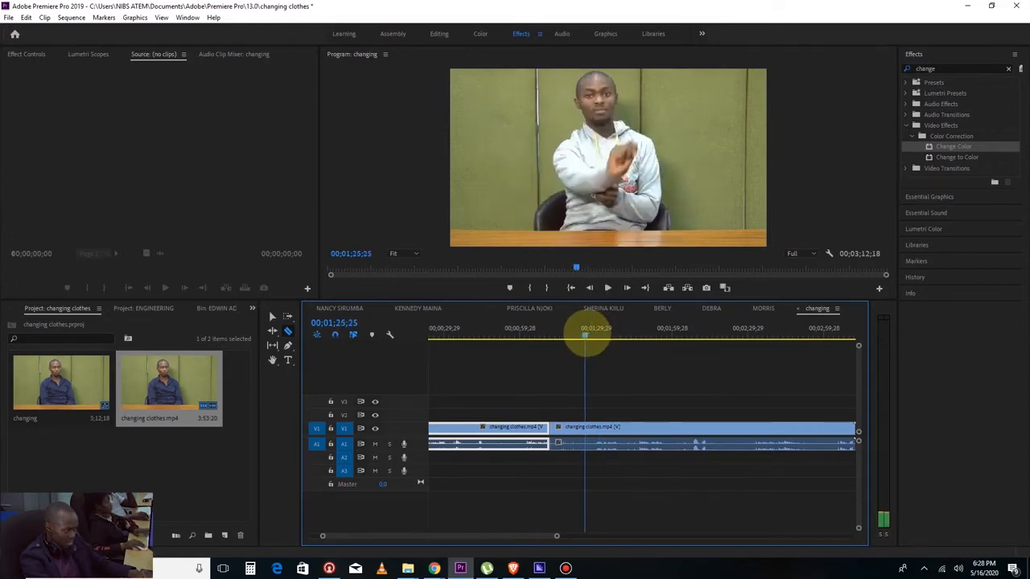
{"action": "key", "text": "space"}
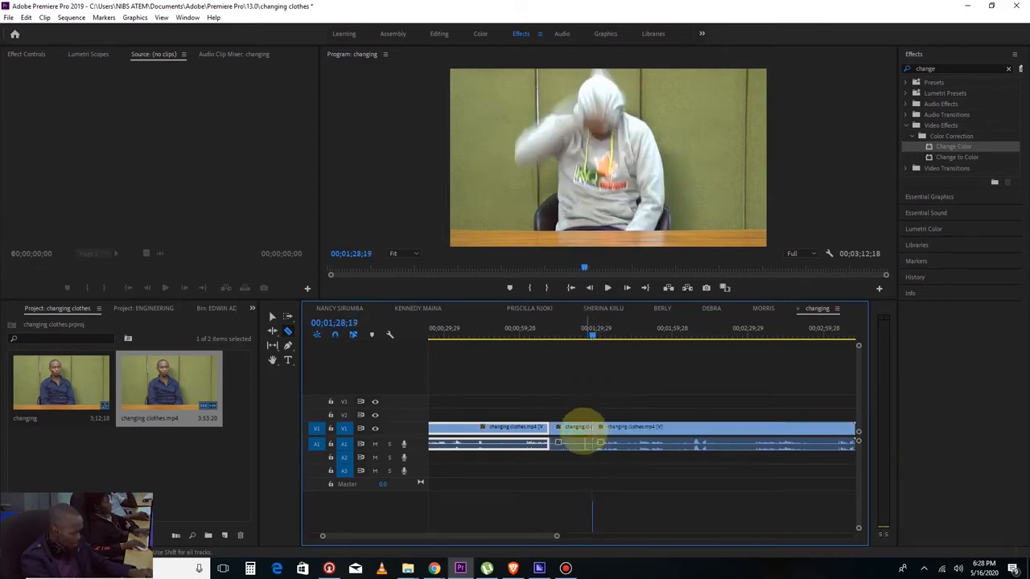
{"action": "left_click", "coordinate": [572, 434]}
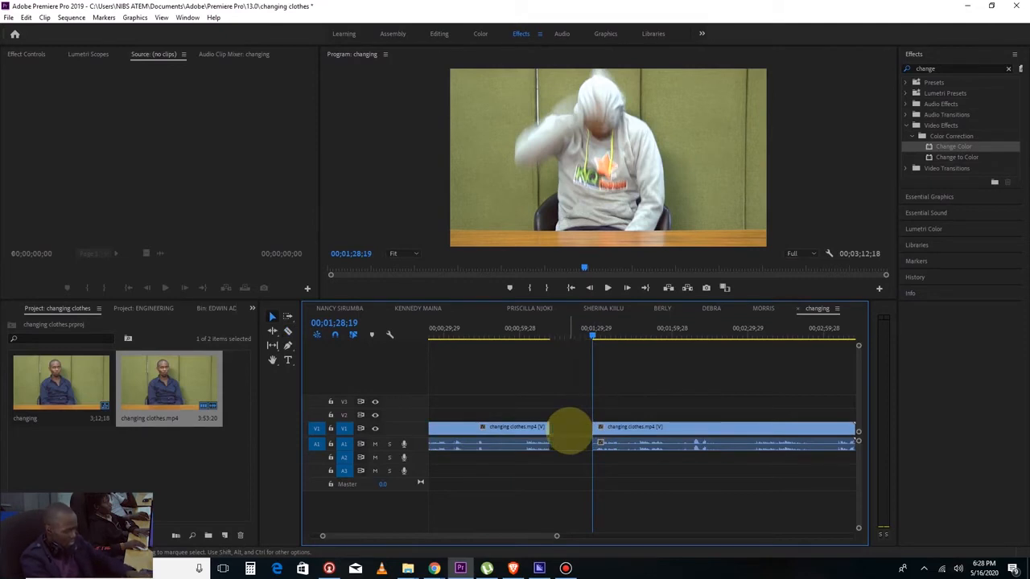
{"action": "left_click", "coordinate": [579, 439]}
Play back the change from the navy shirt to the grey hoodie and examine the gesture match around the cut.
{"action": "left_click", "coordinate": [541, 332]}
{"action": "key", "text": "space"}
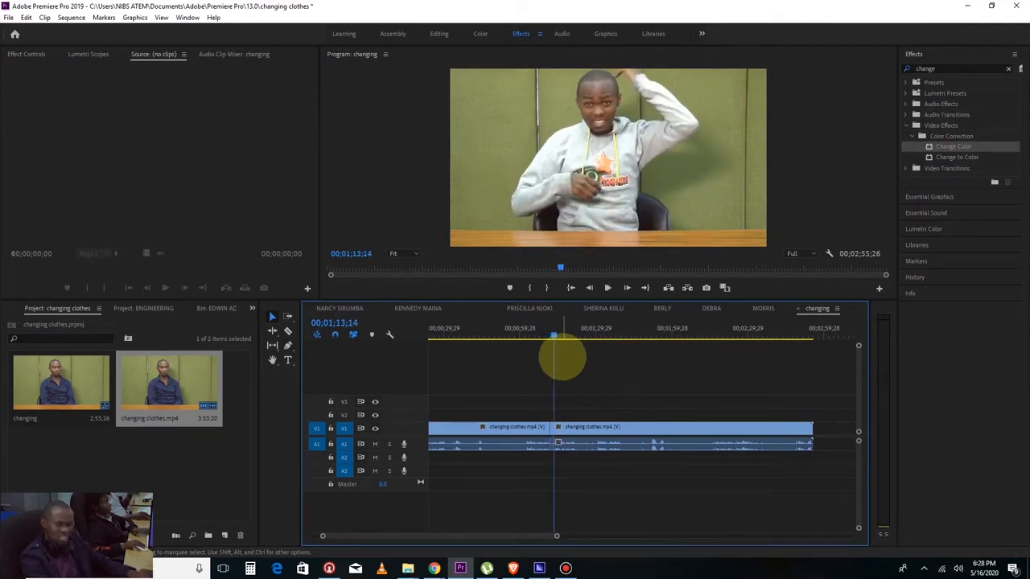
{"action": "key", "text": "equal"}
{"action": "key", "text": "equal"}
{"action": "key", "text": "equal"}
{"action": "key", "text": "equal"}
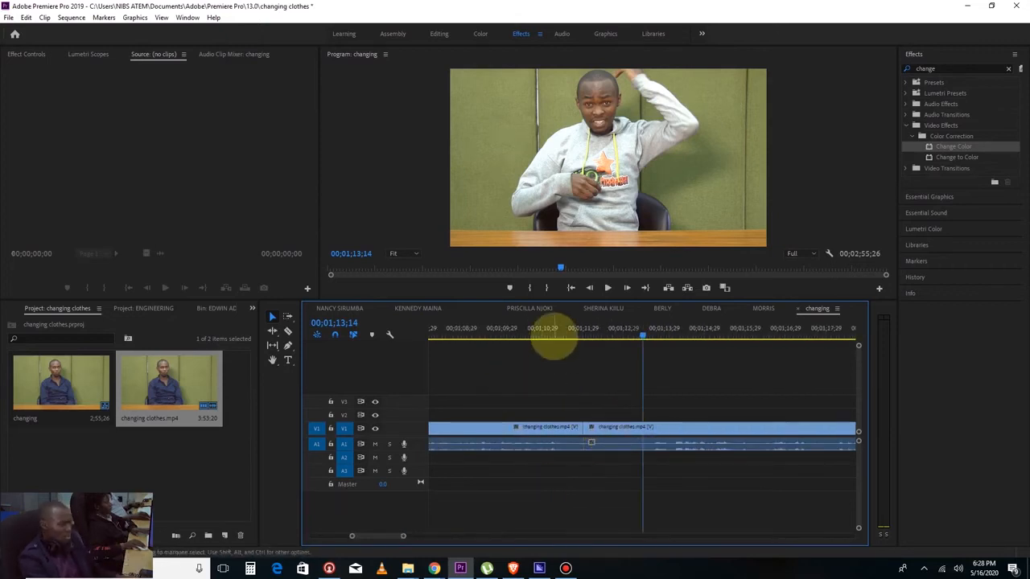
{"action": "left_click", "coordinate": [554, 337]}
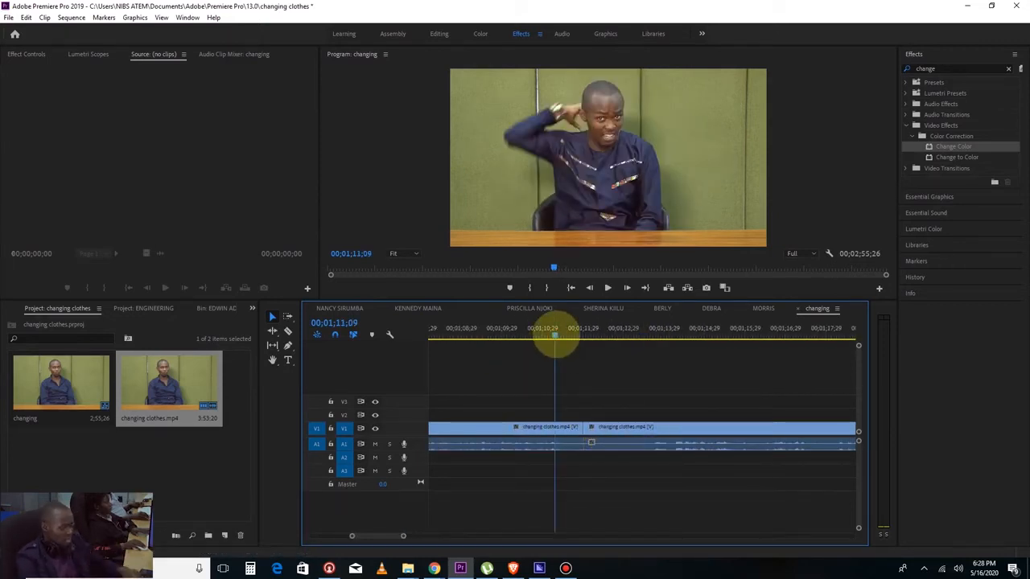
{"action": "key", "text": "space"}
{"action": "key", "text": "space"}
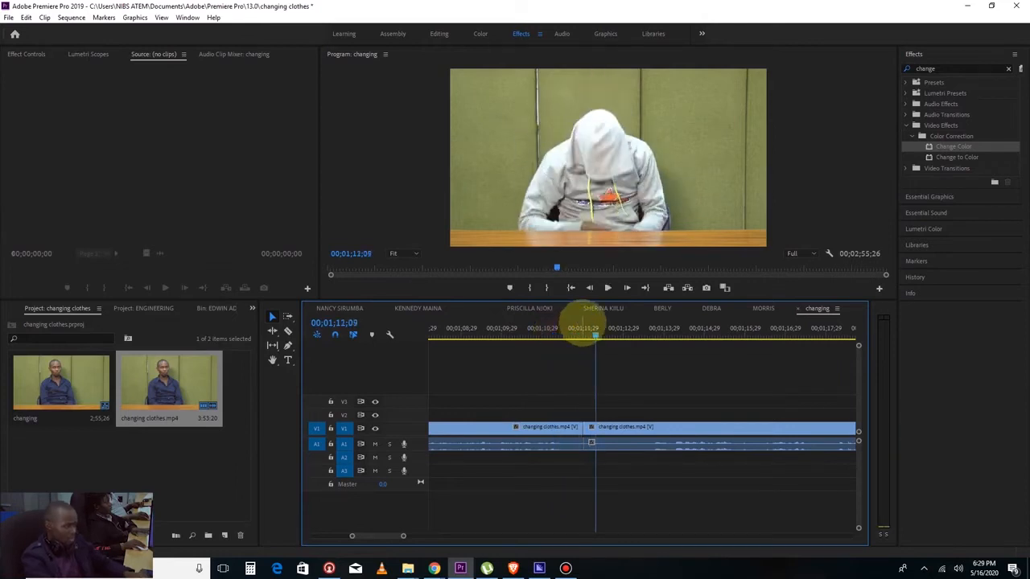
{"action": "left_click", "coordinate": [577, 332]}
Clear the effects search and apply a Cross Dissolve to the cut between the navy shirt and grey hoodie clips.
{"action": "left_click", "coordinate": [933, 68]}
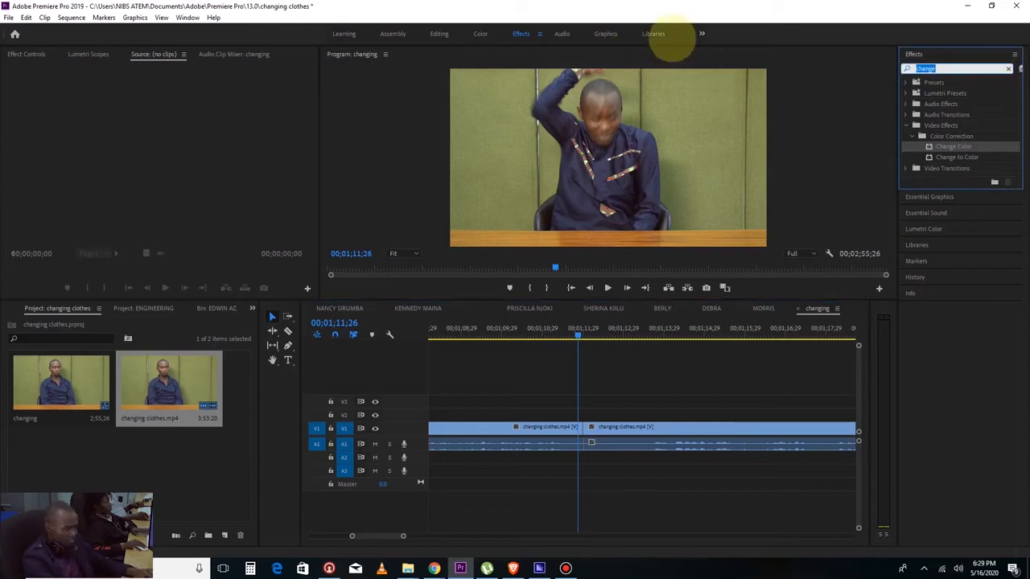
{"action": "key", "text": "BackSpace"}
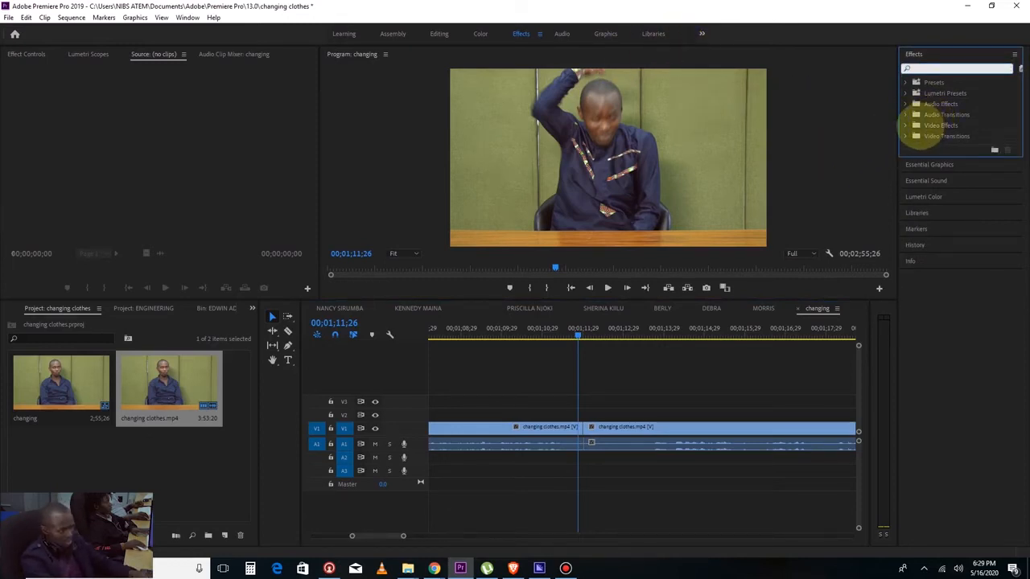
{"action": "left_click", "coordinate": [906, 136]}
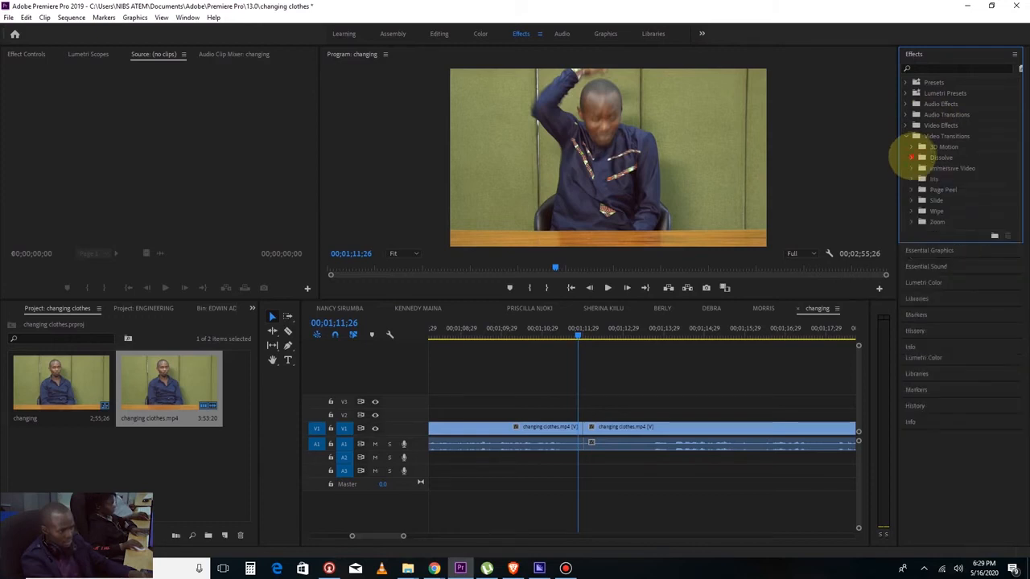
{"action": "left_click", "coordinate": [912, 157]}
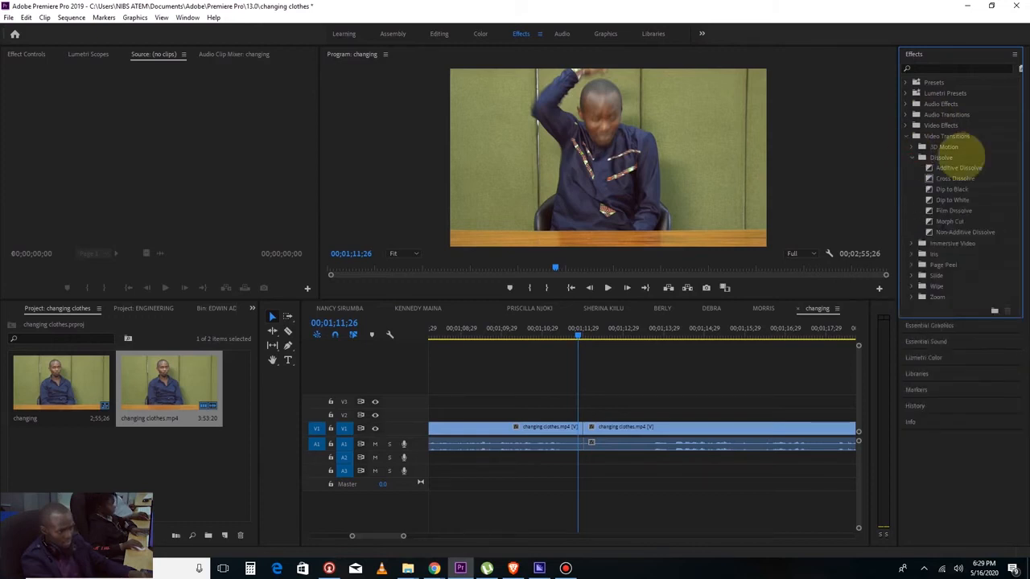
{"action": "left_click_drag", "start_coordinate": [949, 179], "coordinate": [574, 436]}
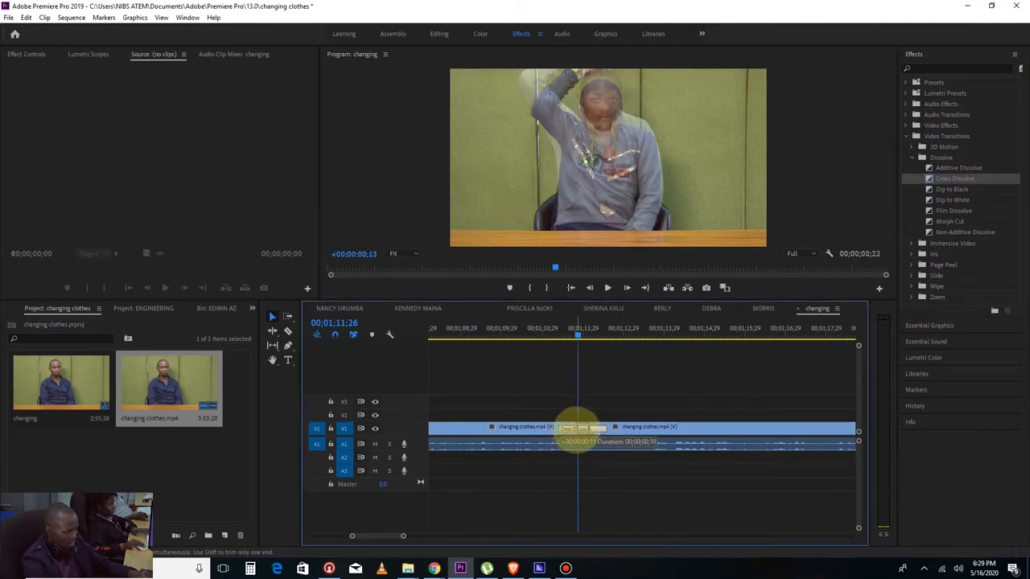
Shorten the Cross Dissolve at the hoodie cut to 00;00;00;01 and play back the transition.
{"action": "left_click_drag", "start_coordinate": [580, 426], "coordinate": [584, 429]}
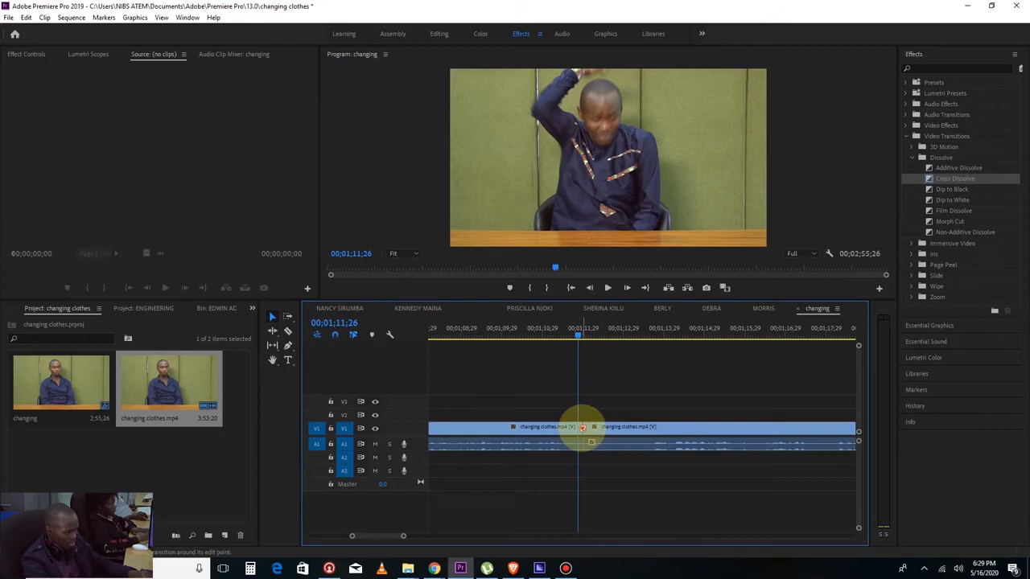
{"action": "double_click", "coordinate": [583, 427]}
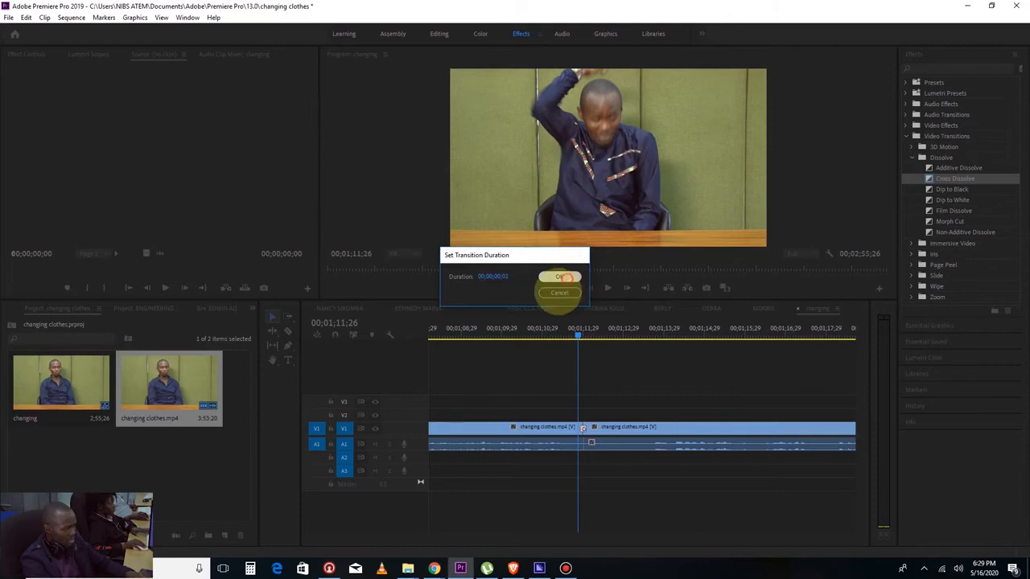
{"action": "left_click", "coordinate": [559, 277]}
{"action": "key", "text": "space"}
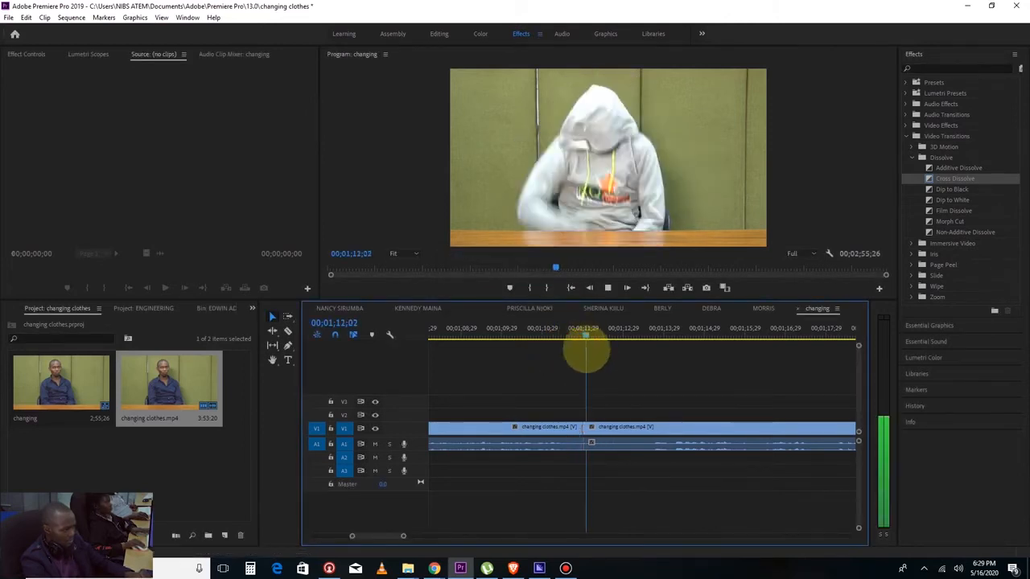
{"action": "key", "text": "space"}
Lengthen the Cross Dissolve slightly through its transition duration and check the blended frame at 00;01;11;28.
{"action": "left_click_drag", "start_coordinate": [403, 536], "coordinate": [374, 536]}
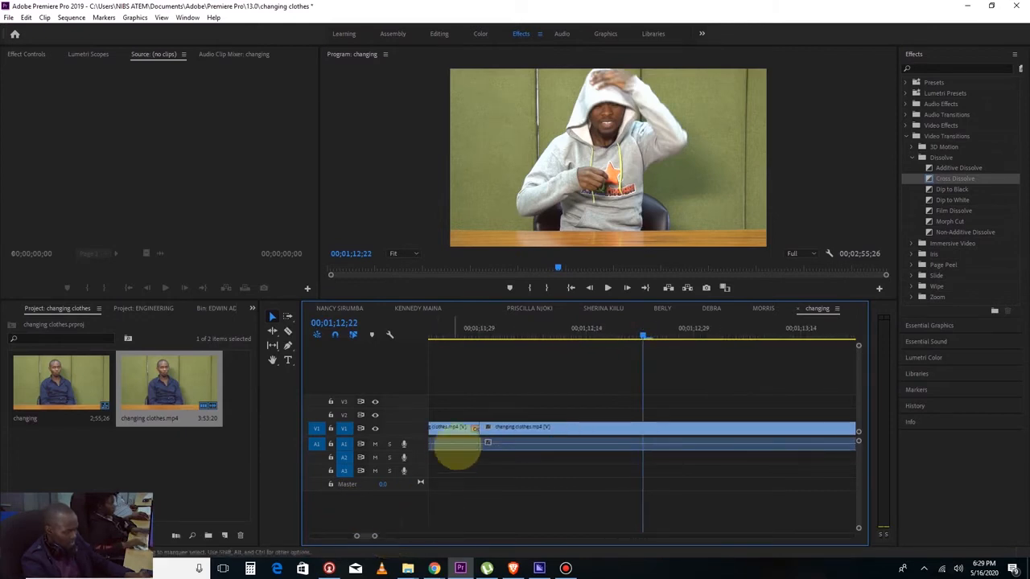
{"action": "double_click", "coordinate": [475, 428]}
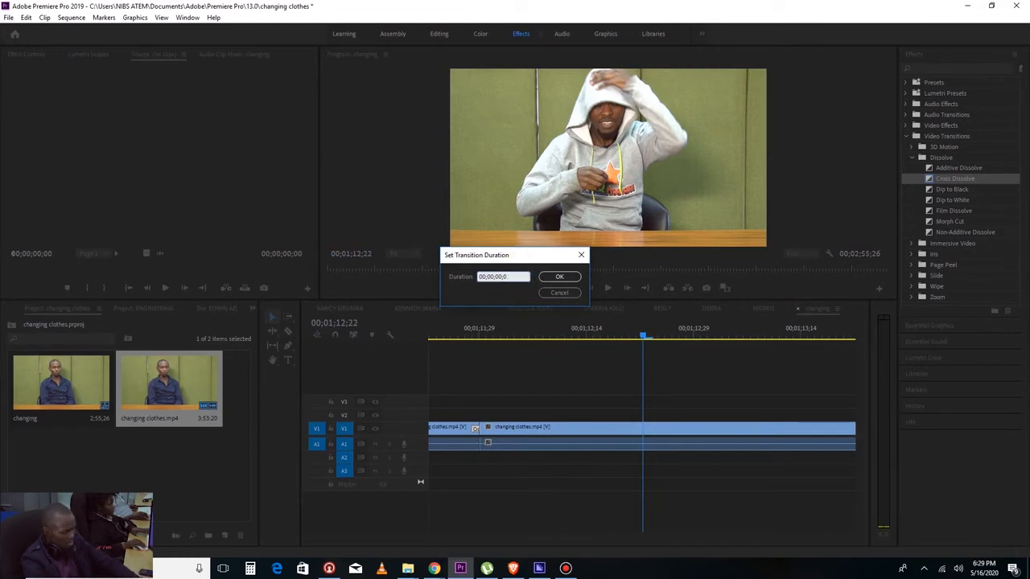
{"action": "left_click", "coordinate": [559, 276]}
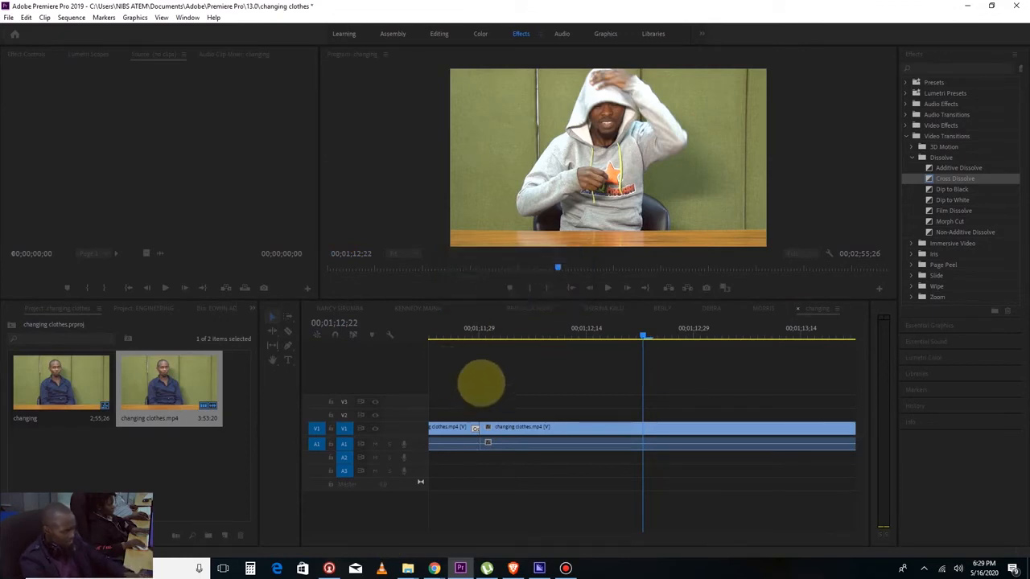
{"action": "left_click", "coordinate": [470, 338]}
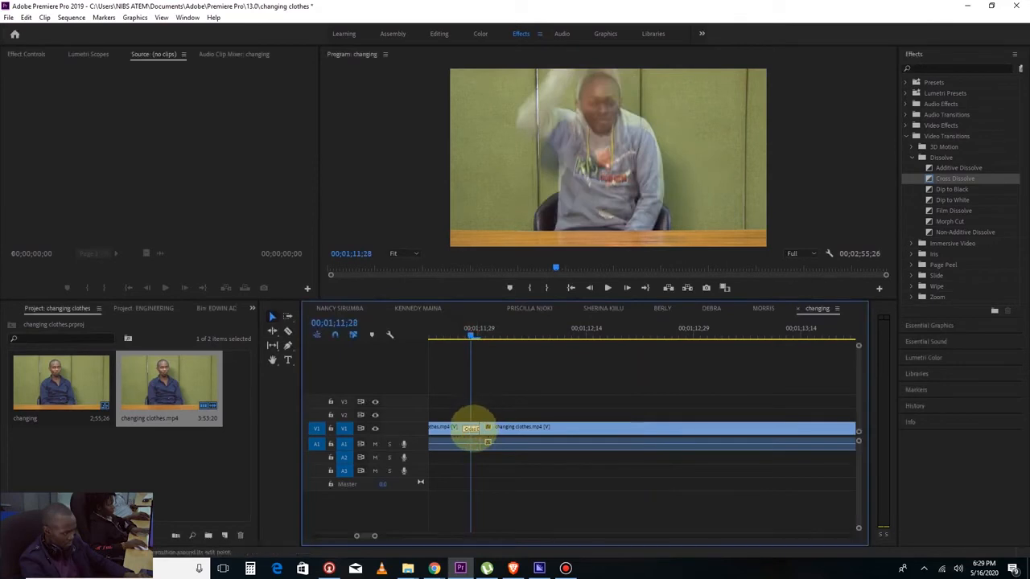
Replace the Cross Dissolve at the hoodie cut with a new one and try to set its duration to a few frames.
{"action": "key", "text": "Delete"}
{"action": "left_click_drag", "start_coordinate": [933, 179], "coordinate": [522, 427]}
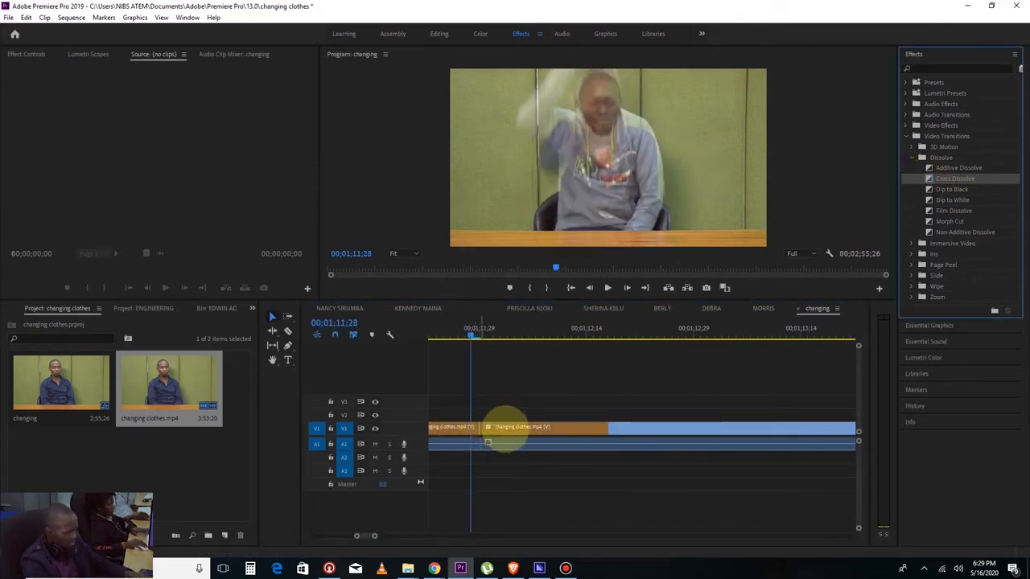
{"action": "double_click", "coordinate": [522, 427]}
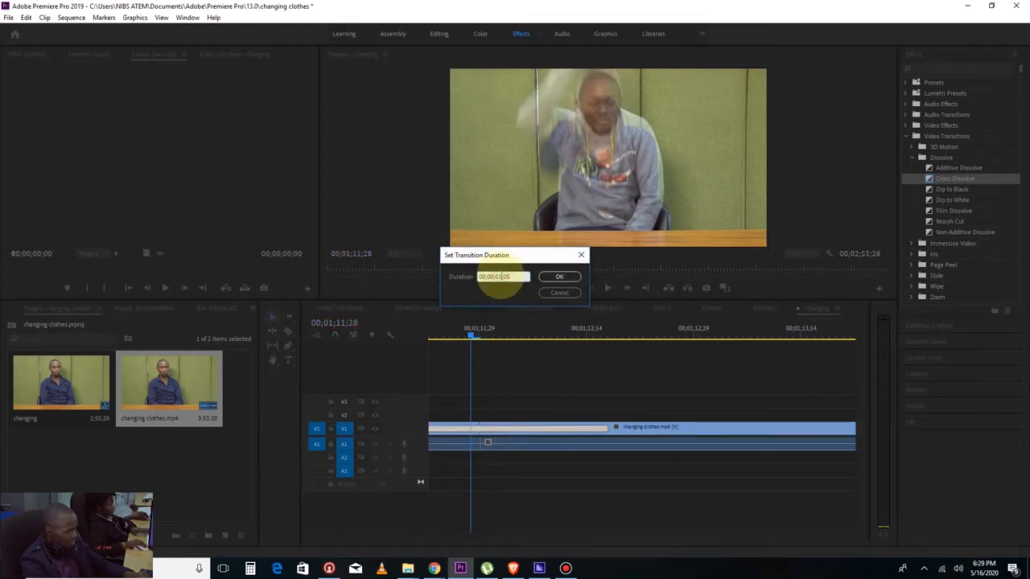
{"action": "type", "text": "0"}
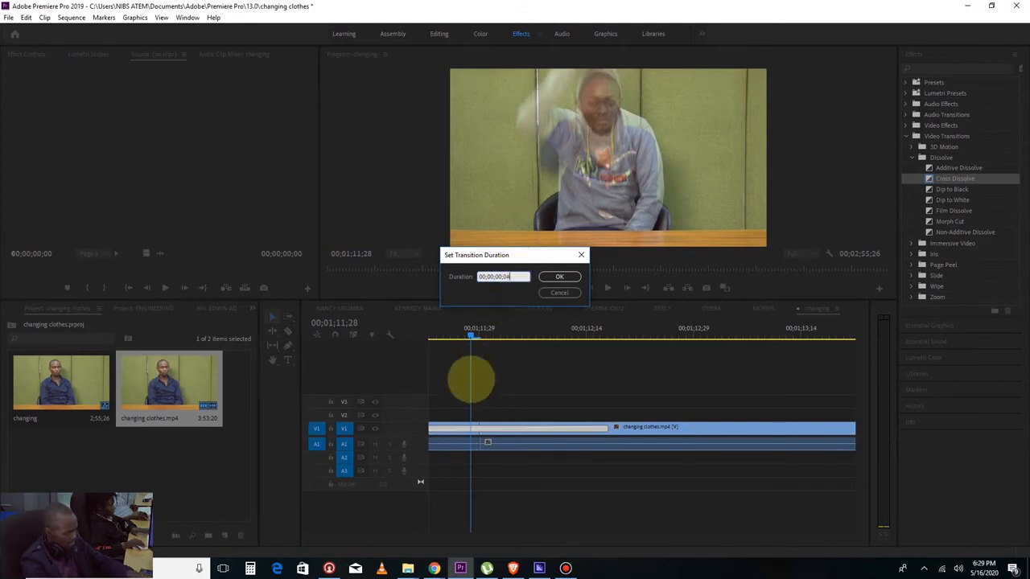
{"action": "left_click", "coordinate": [559, 276]}
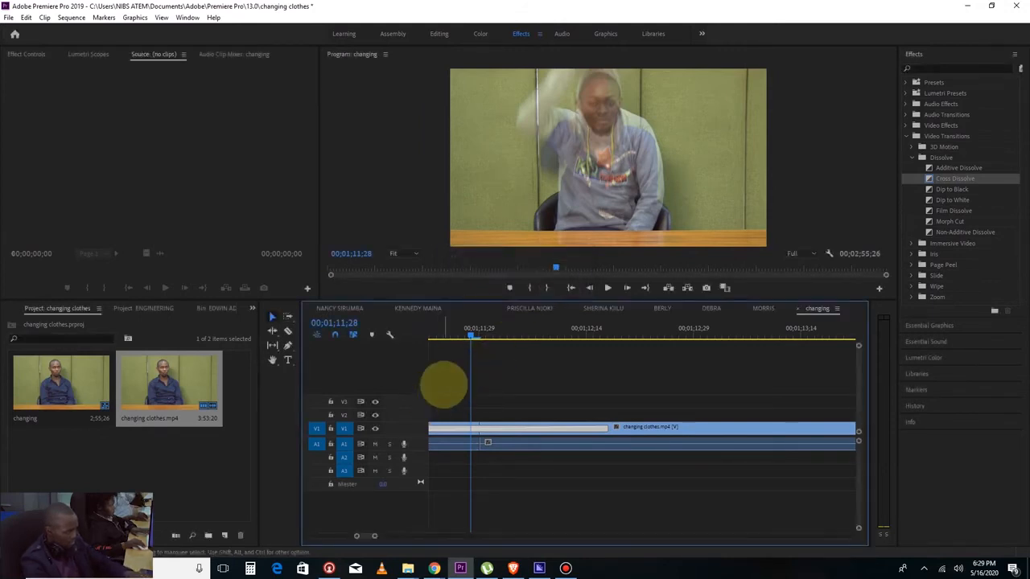
Play back the new Cross Dissolve to check how the navy shirt blends into the grey hoodie.
{"action": "left_click_drag", "start_coordinate": [374, 536], "coordinate": [391, 533]}
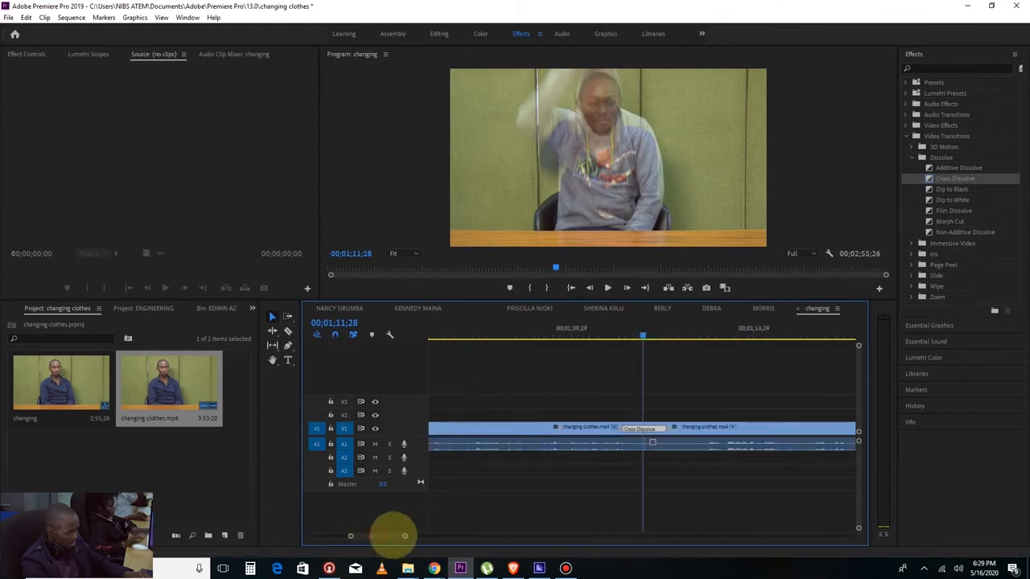
{"action": "left_click", "coordinate": [613, 333]}
{"action": "key", "text": "space"}
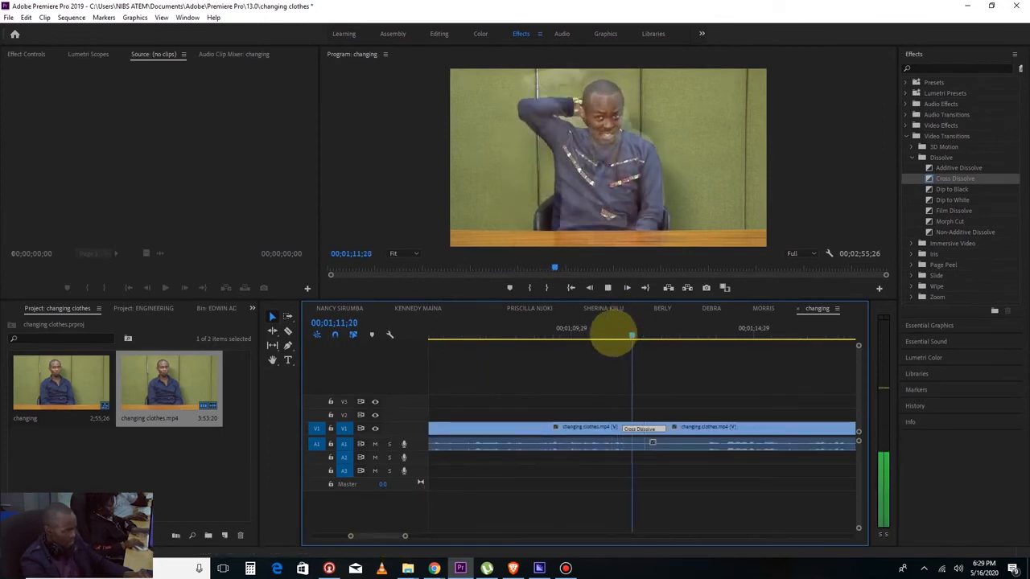
{"action": "key", "text": "space"}
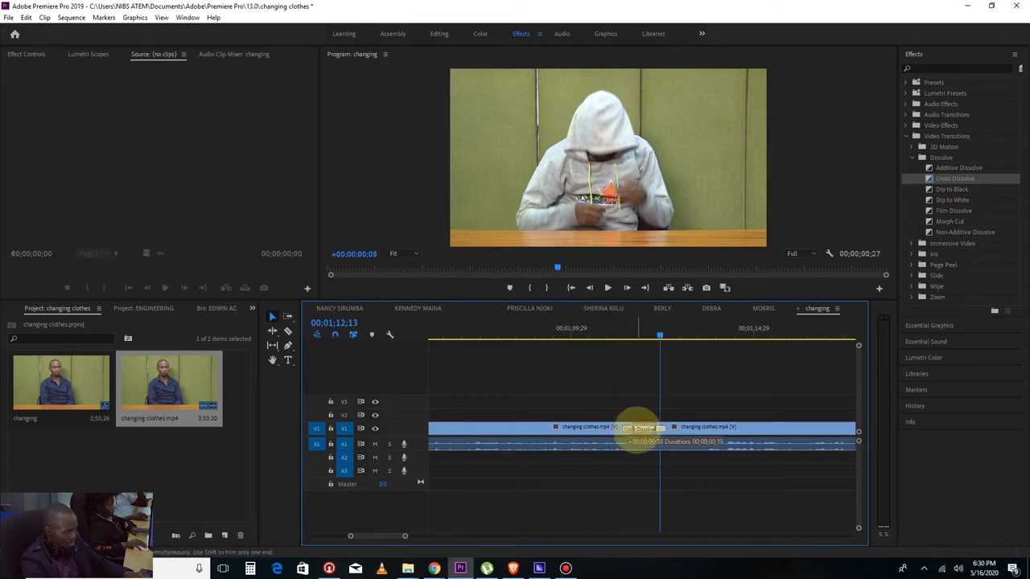
Shorten the Cross Dissolve at the hoodie cut further and play back the transition from just before it.
{"action": "left_click", "coordinate": [618, 332]}
{"action": "key", "text": "space"}
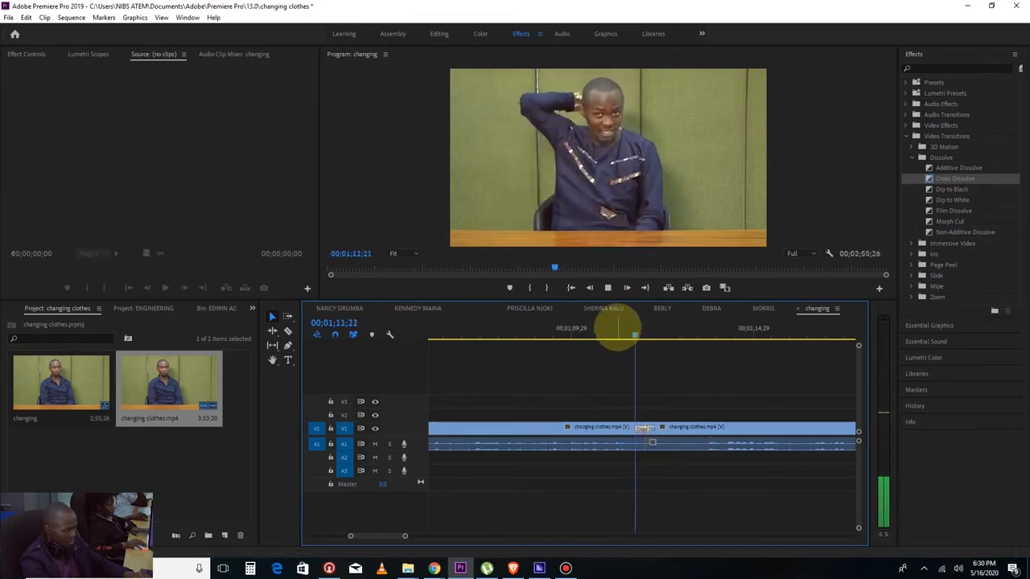
{"action": "key", "text": "space"}
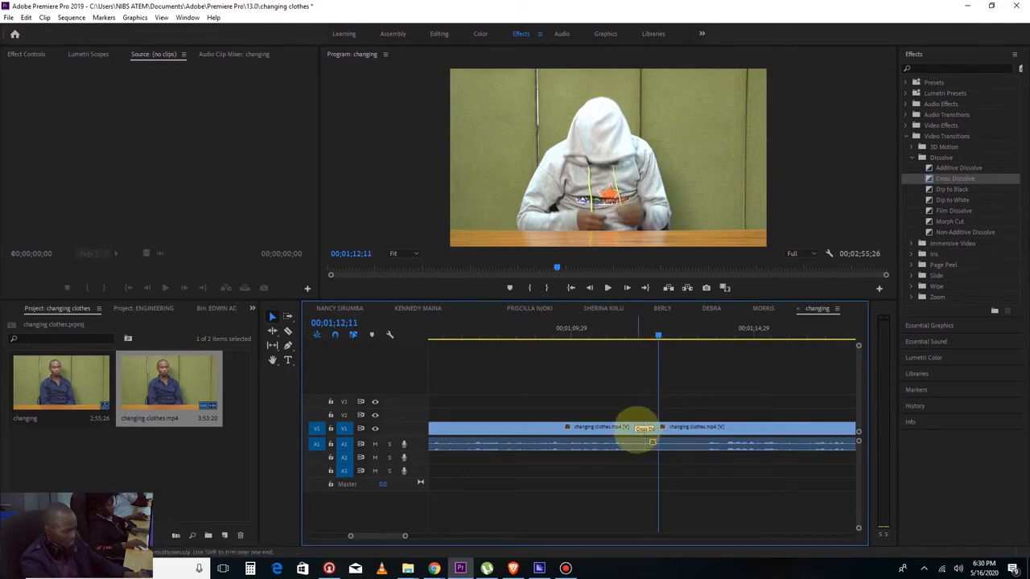
{"action": "left_click_drag", "start_coordinate": [641, 428], "coordinate": [643, 428]}
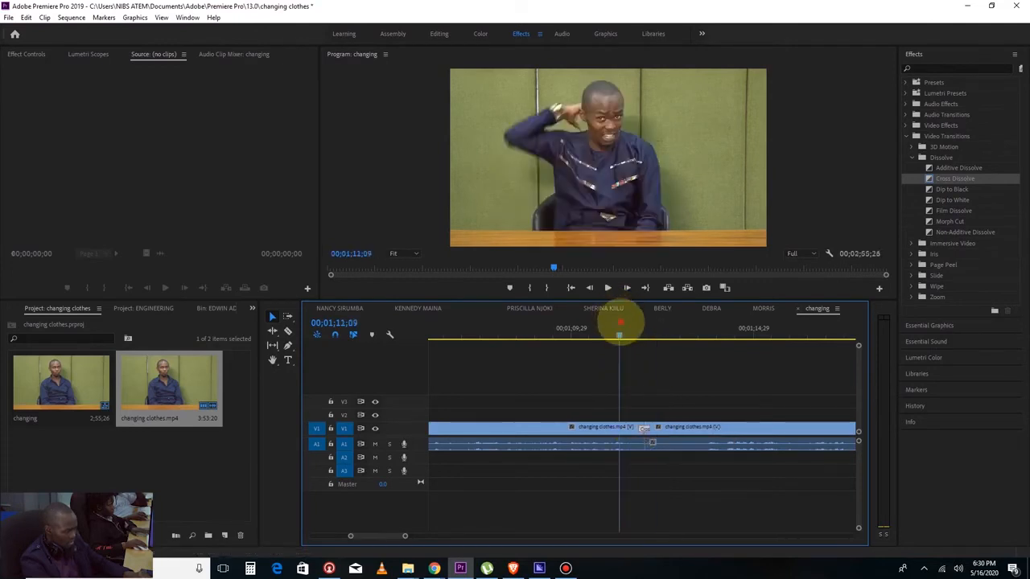
{"action": "key", "text": "space"}
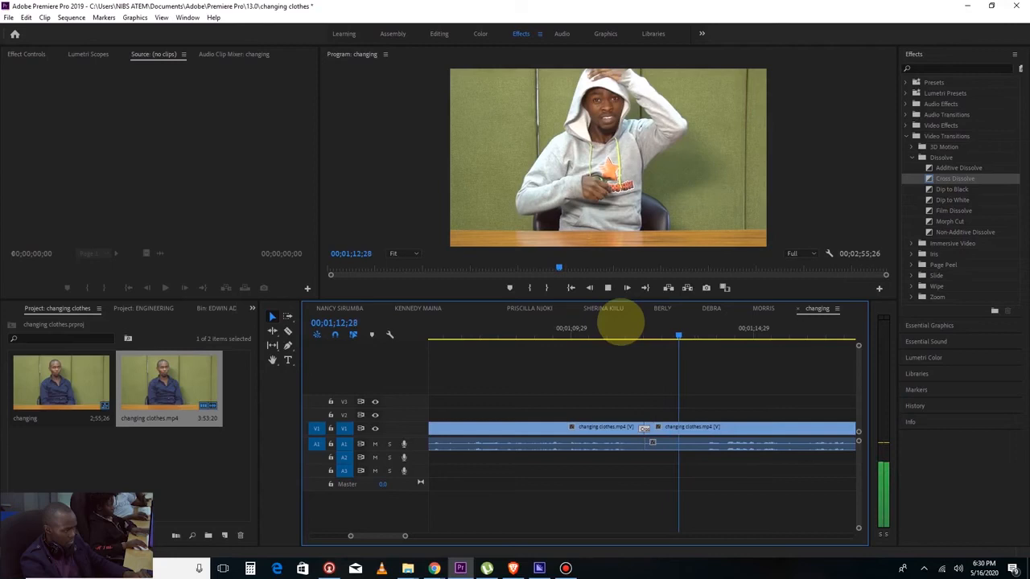
{"action": "left_click", "coordinate": [626, 328]}
{"action": "key", "text": "space"}
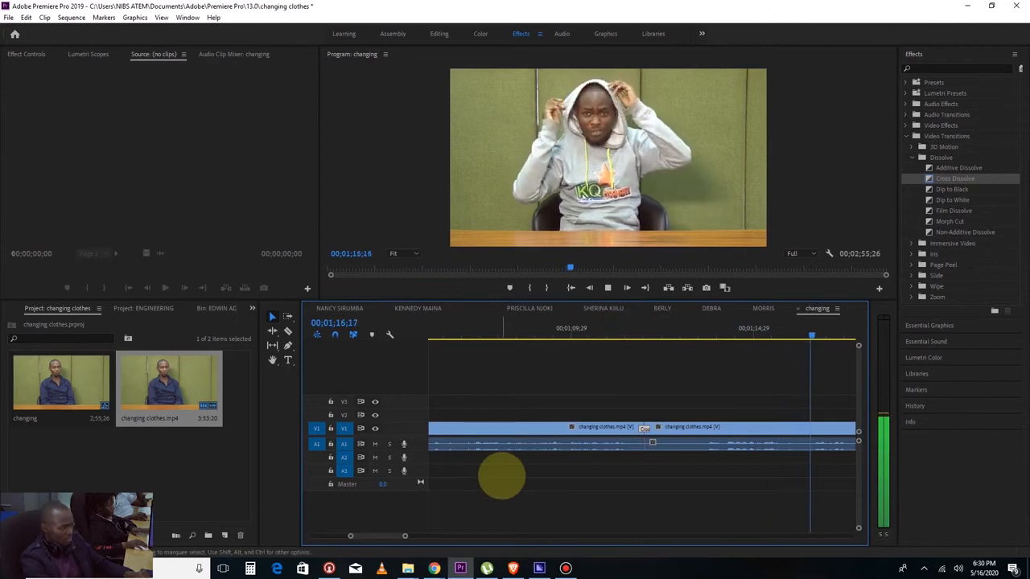
Cut the hoodie clip at 00;01;22;08, during the speaker's raised-hands gesture.
{"action": "left_click_drag", "start_coordinate": [410, 535], "coordinate": [424, 537]}
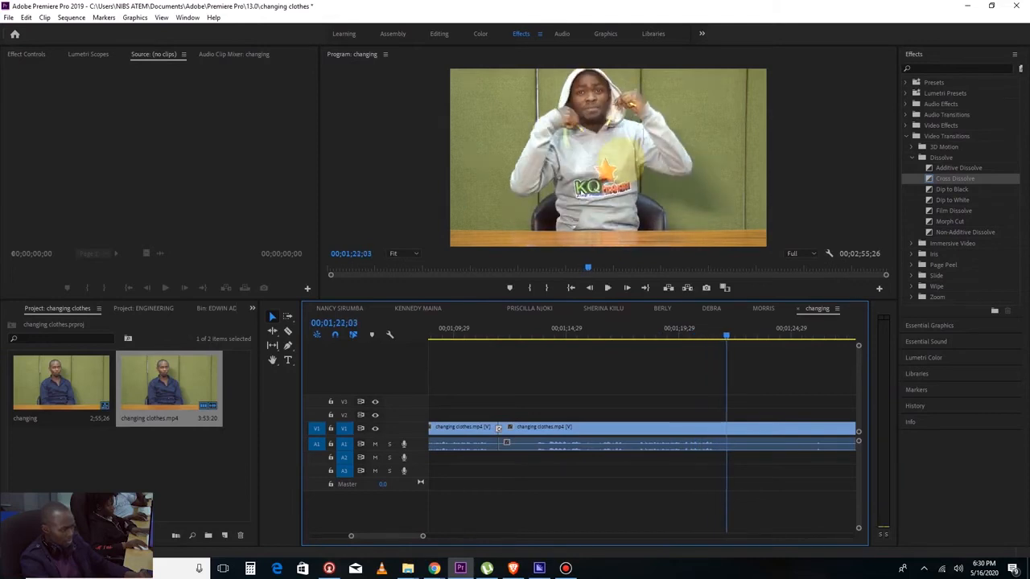
{"action": "left_click", "coordinate": [735, 343]}
{"action": "left_click_drag", "start_coordinate": [730, 338], "coordinate": [734, 336]}
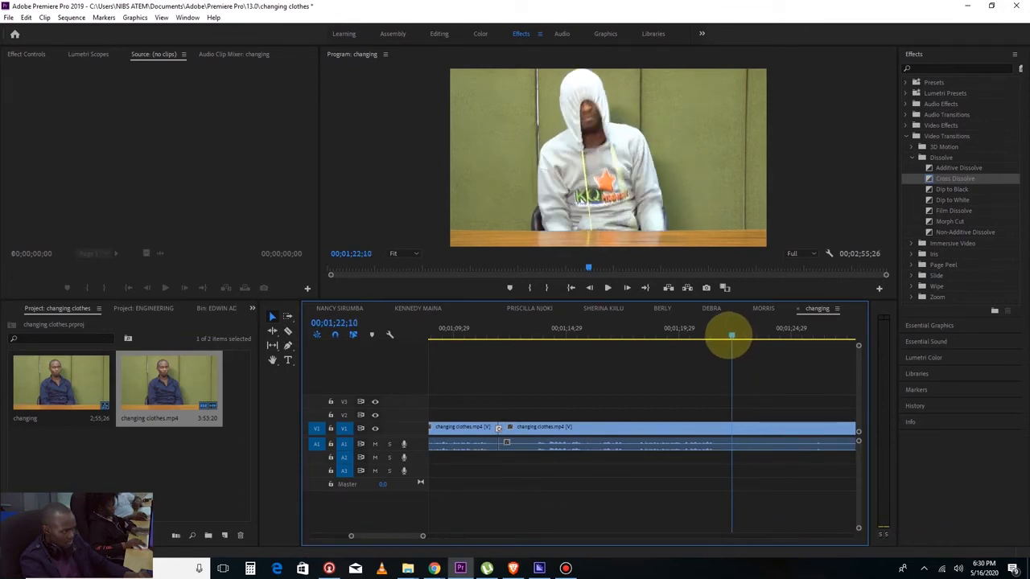
{"action": "mouse_move", "coordinate": [731, 334]}
{"action": "left_mouse_down"}
{"action": "mouse_move", "coordinate": [718, 335]}
{"action": "mouse_move", "coordinate": [729, 334]}
{"action": "left_mouse_up"}
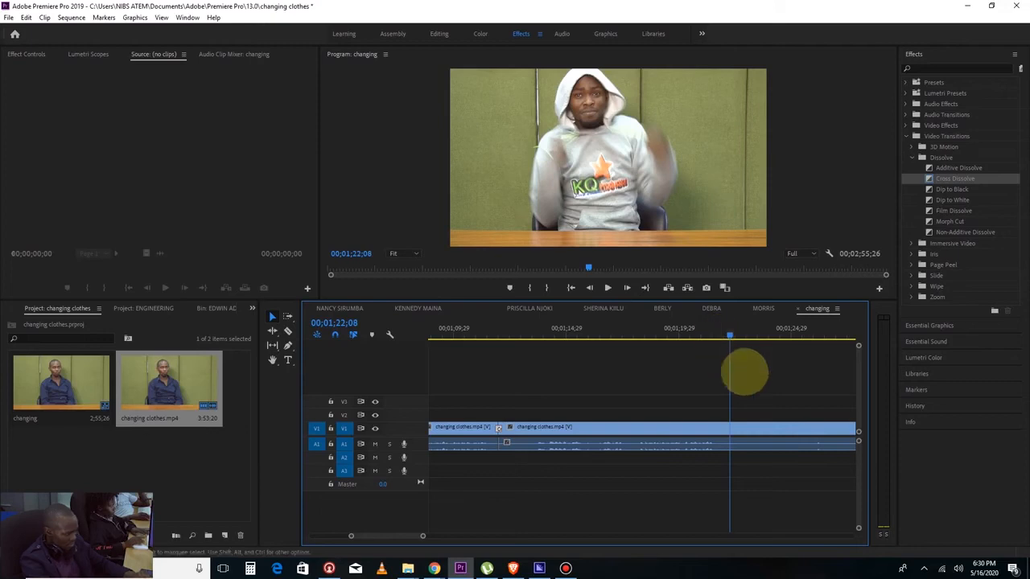
{"action": "key", "text": "c"}
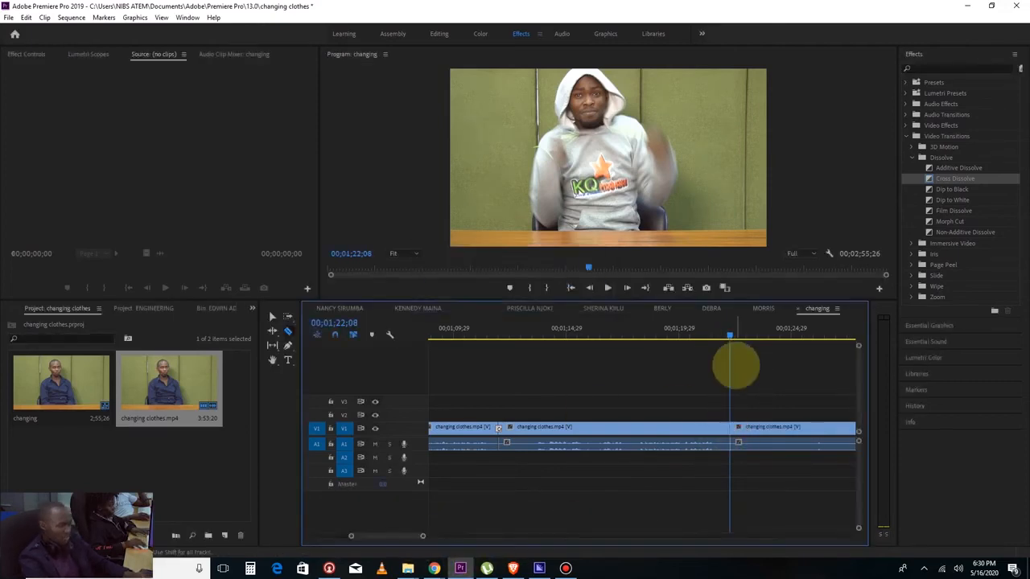
Find the matching hand gesture in the navy shirt and cut the clip there at 00;01;28;17.
{"action": "key", "text": "space"}
{"action": "left_click_drag", "start_coordinate": [422, 534], "coordinate": [439, 535]}
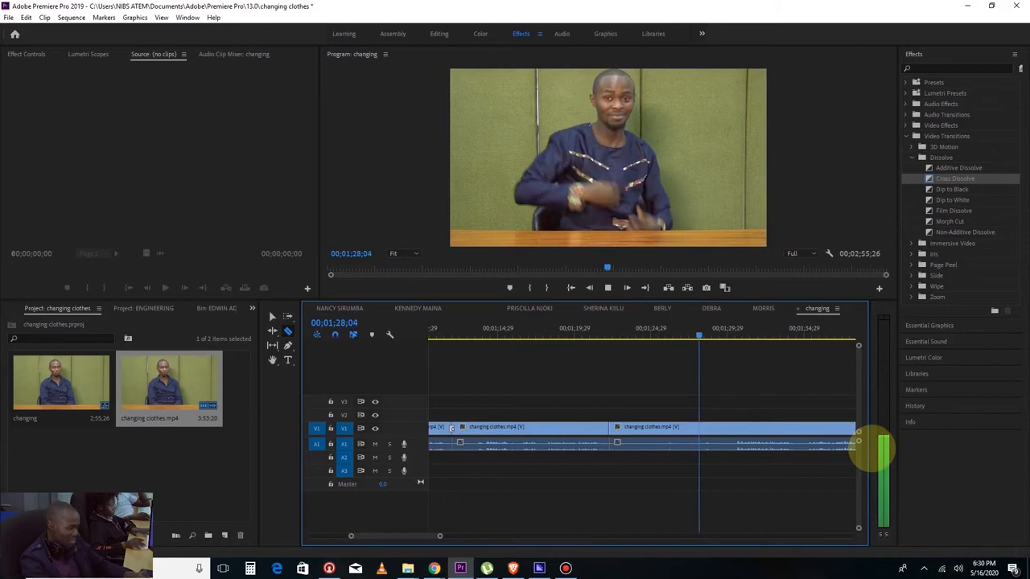
{"action": "key", "text": "space"}
{"action": "left_click_drag", "start_coordinate": [719, 333], "coordinate": [704, 339]}
{"action": "key", "text": "space"}
{"action": "key", "text": "space"}
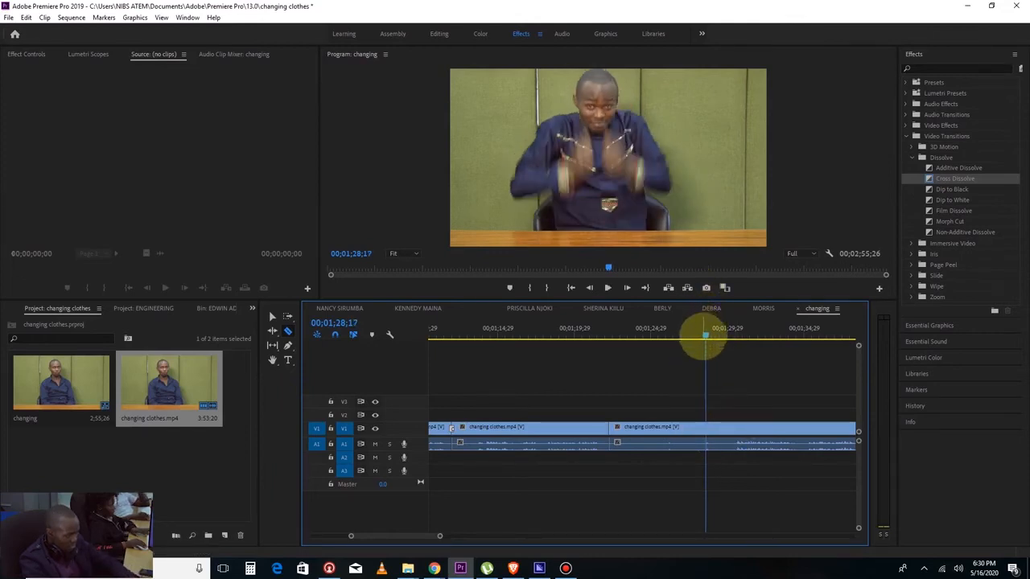
{"action": "left_click", "coordinate": [706, 427]}
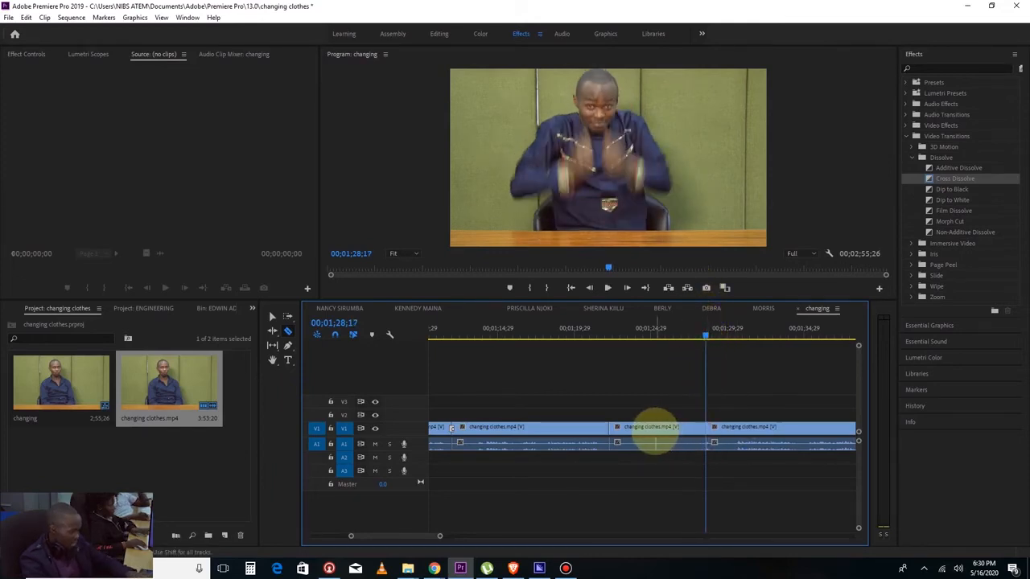
Ripple delete the outfit-change section between the hoodie and navy shirt gestures, and play back the join.
{"action": "key", "text": "Delete"}
{"action": "right_click", "coordinate": [653, 434]}
{"action": "left_click", "coordinate": [668, 441]}
{"action": "left_click", "coordinate": [596, 333]}
{"action": "key", "text": "space"}
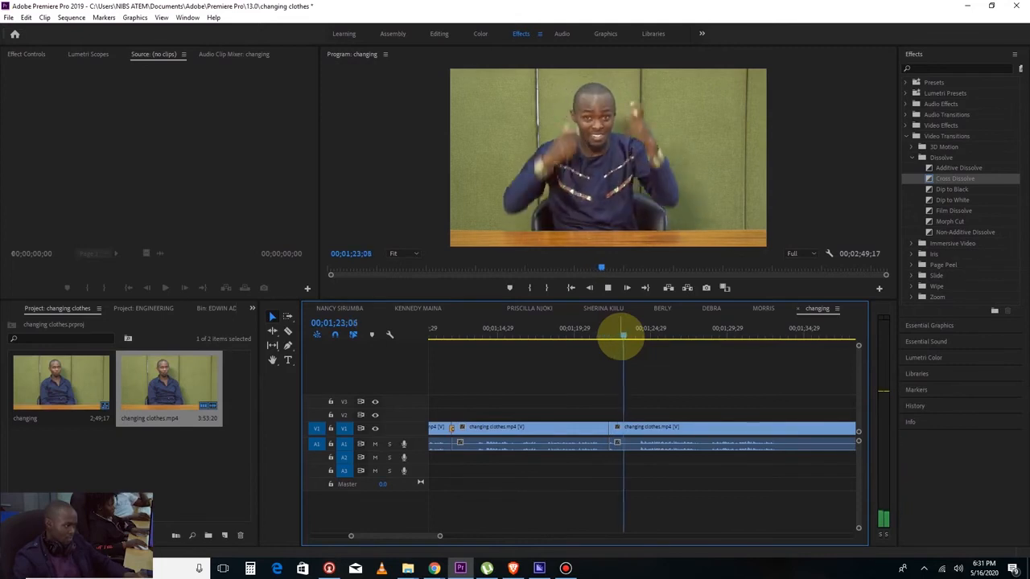
{"action": "key", "text": "space"}
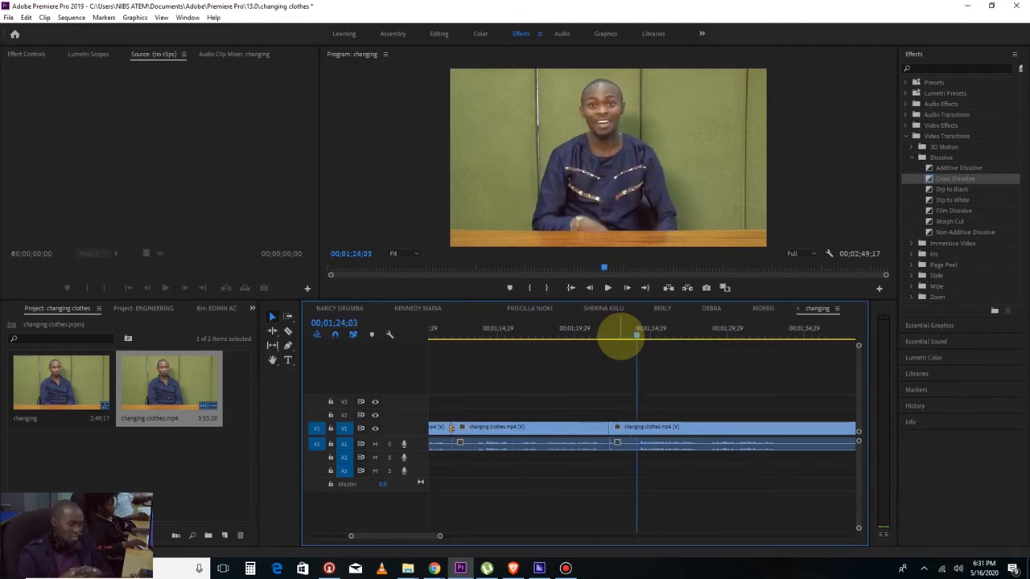
Locate the maroon shirt gesture near the end of the sequence and cut the clip at 00;02;29;29.
{"action": "left_click_drag", "start_coordinate": [414, 534], "coordinate": [458, 533]}
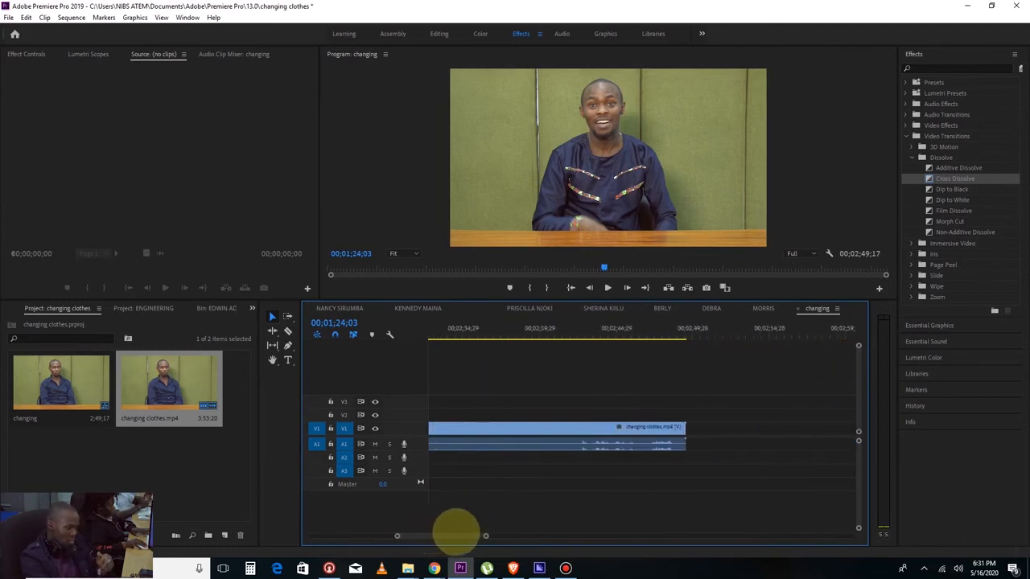
{"action": "left_click", "coordinate": [531, 330]}
{"action": "left_click_drag", "start_coordinate": [485, 329], "coordinate": [452, 345]}
{"action": "key", "text": "space"}
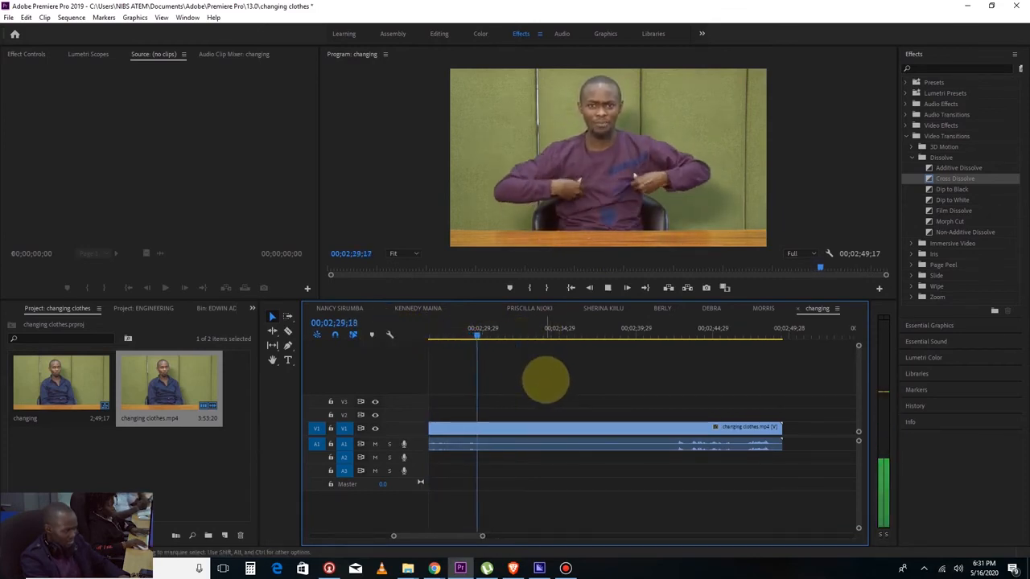
{"action": "key", "text": "space"}
{"action": "left_click_drag", "start_coordinate": [482, 329], "coordinate": [459, 333]}
{"action": "key", "text": "space"}
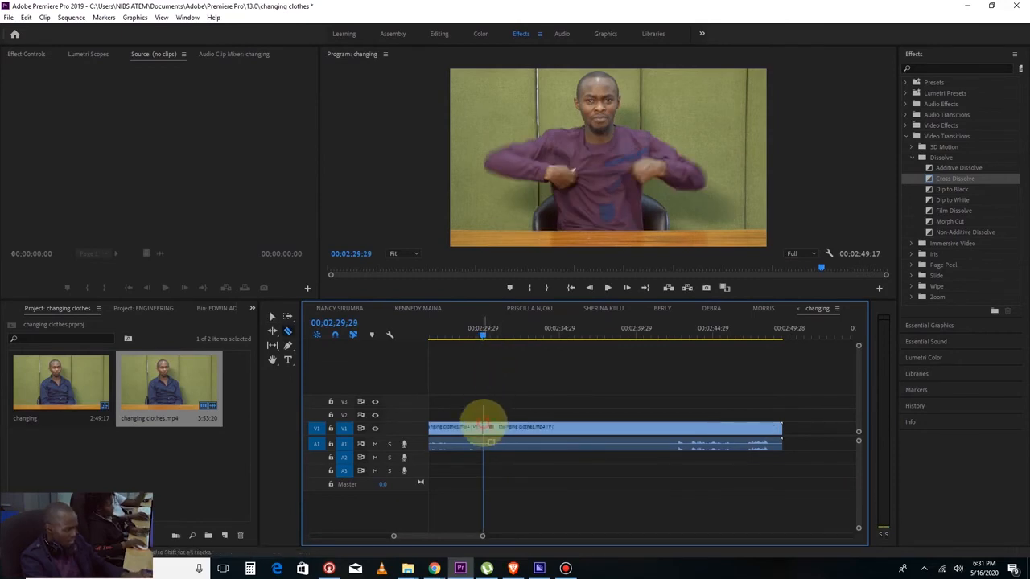
{"action": "left_click", "coordinate": [483, 427]}
Play on to the matching gesture with the jacket on and cut the clip at 00;02;40;24.
{"action": "key", "text": "space"}
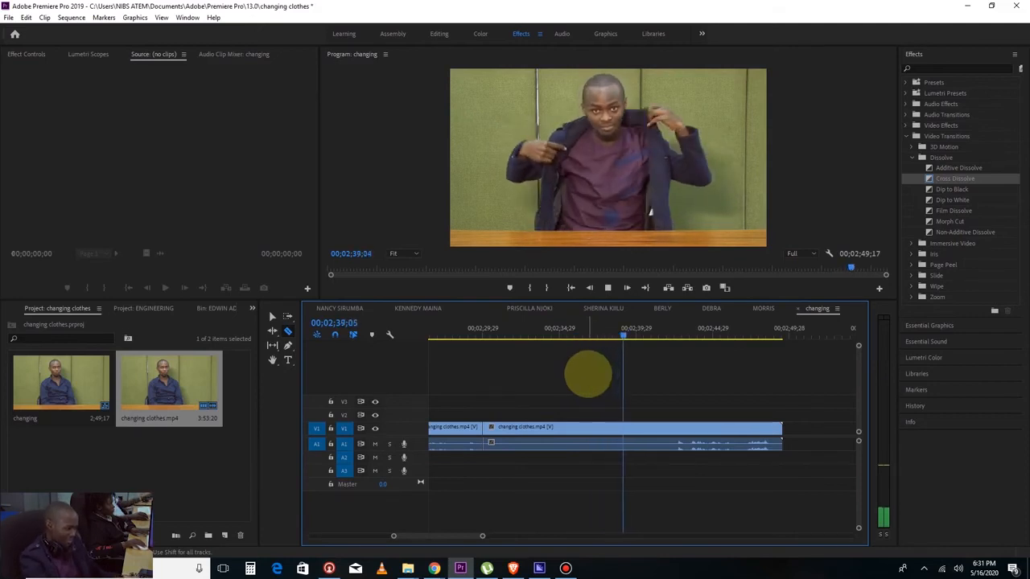
{"action": "key", "text": "space"}
{"action": "left_click", "coordinate": [647, 427]}
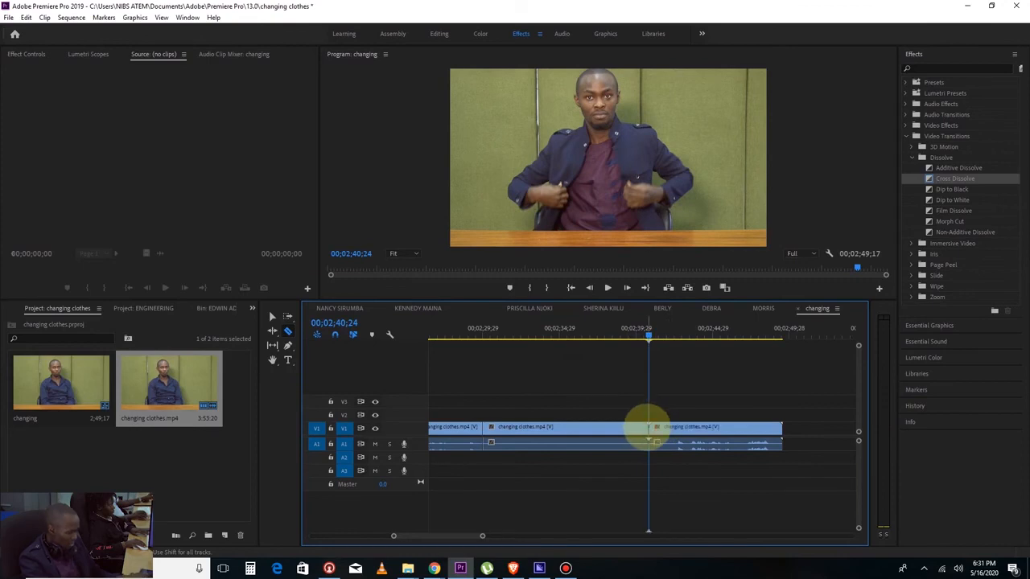
Remove the jacket-dressing section between the two cuts, close the gap and play back the change.
{"action": "left_click", "coordinate": [627, 427]}
{"action": "key", "text": "Delete"}
{"action": "left_click", "coordinate": [625, 427]}
{"action": "key", "text": "Delete"}
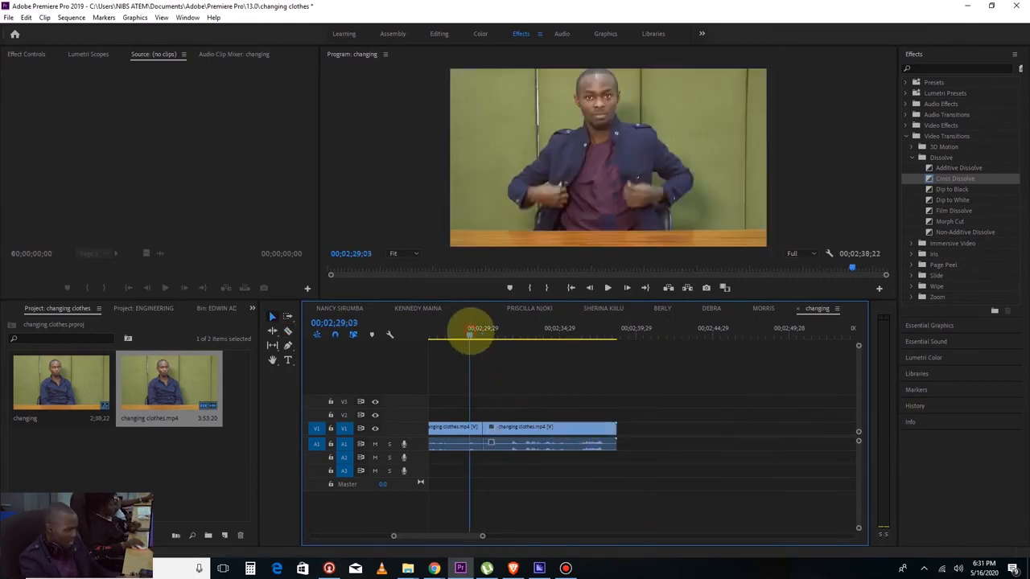
{"action": "key", "text": "space"}
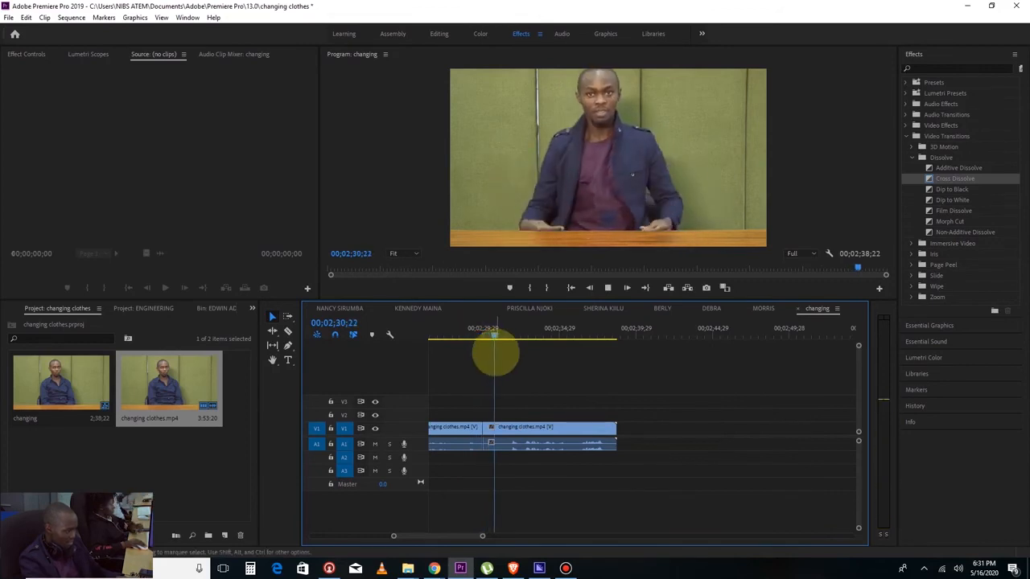
{"action": "key", "text": "space"}
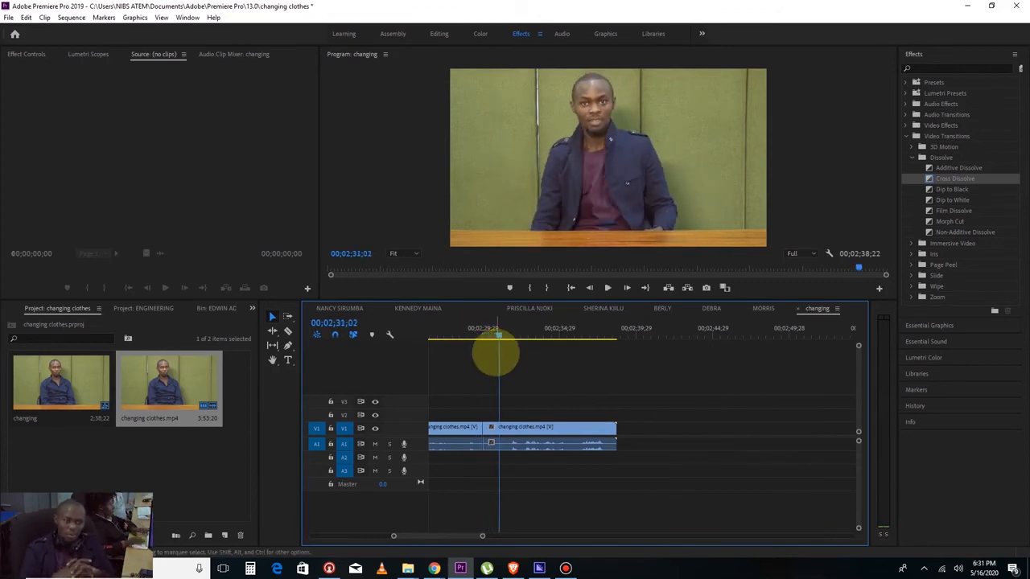